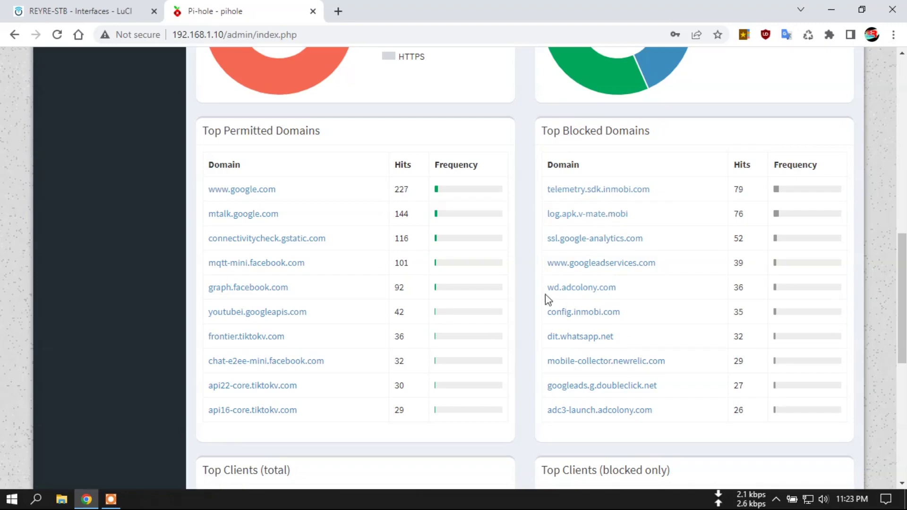
Examine the dashboard's query totals, top permitted and blocked domains, and top client tables
{"action": "scroll", "coordinate": [533, 307], "scroll_direction": "down", "scroll_amount": 4}
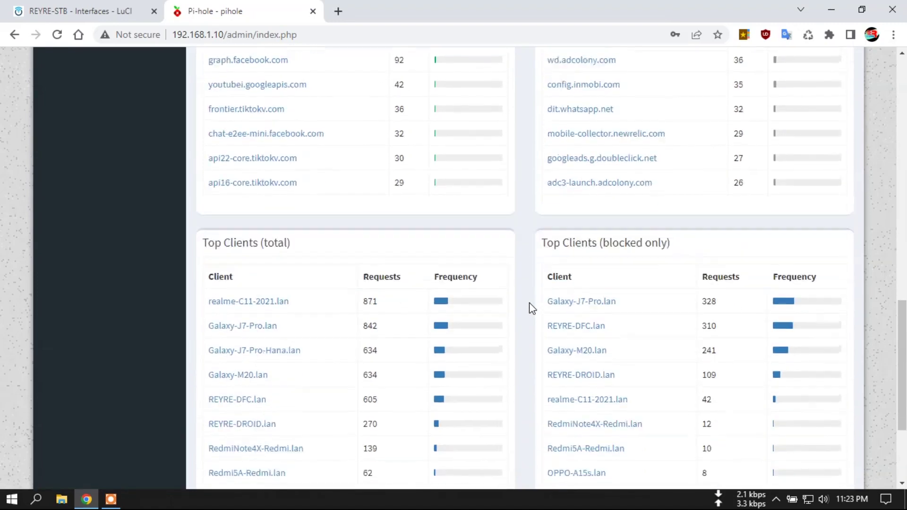
{"action": "scroll", "coordinate": [533, 308], "scroll_direction": "down", "scroll_amount": 1}
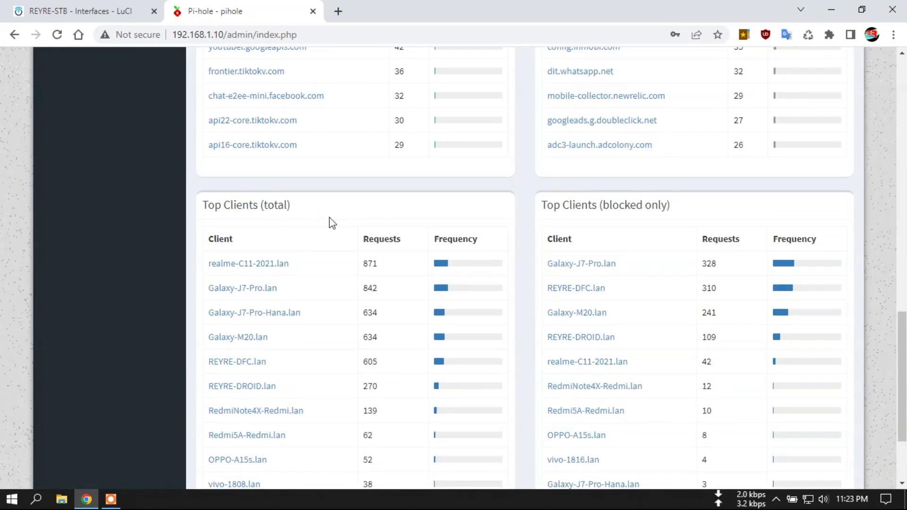
{"action": "scroll", "coordinate": [330, 220], "scroll_direction": "down", "scroll_amount": 1}
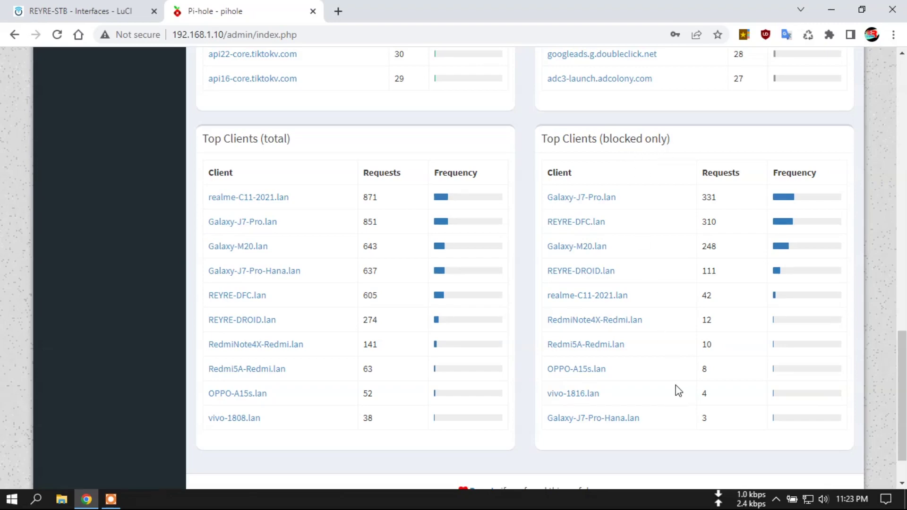
{"action": "scroll", "coordinate": [676, 384], "scroll_direction": "up", "scroll_amount": 10}
{"action": "scroll", "coordinate": [673, 393], "scroll_direction": "up", "scroll_amount": 10}
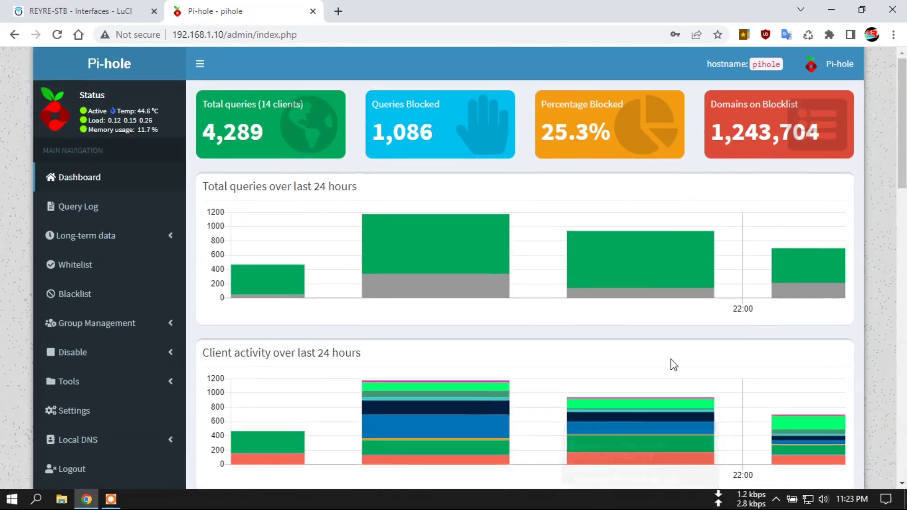
{"action": "scroll", "coordinate": [544, 190], "scroll_direction": "down", "scroll_amount": 15}
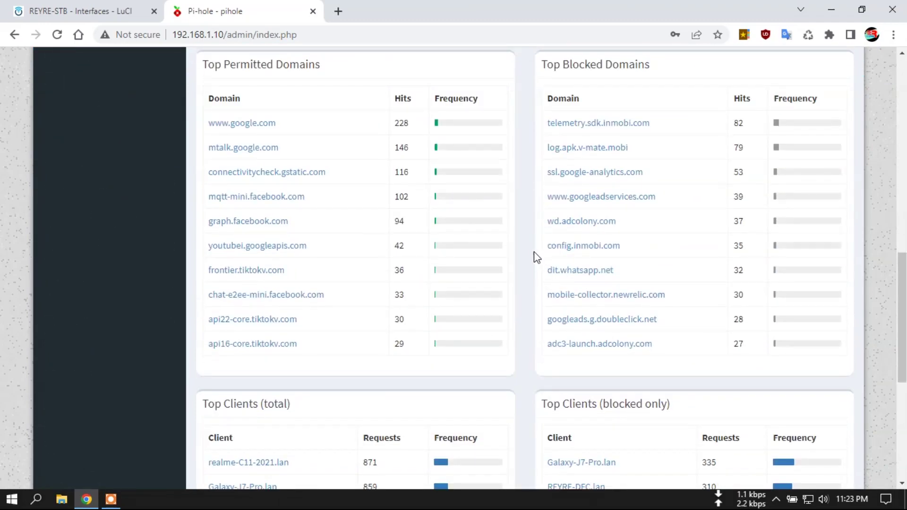
{"action": "scroll", "coordinate": [535, 257], "scroll_direction": "up", "scroll_amount": 15}
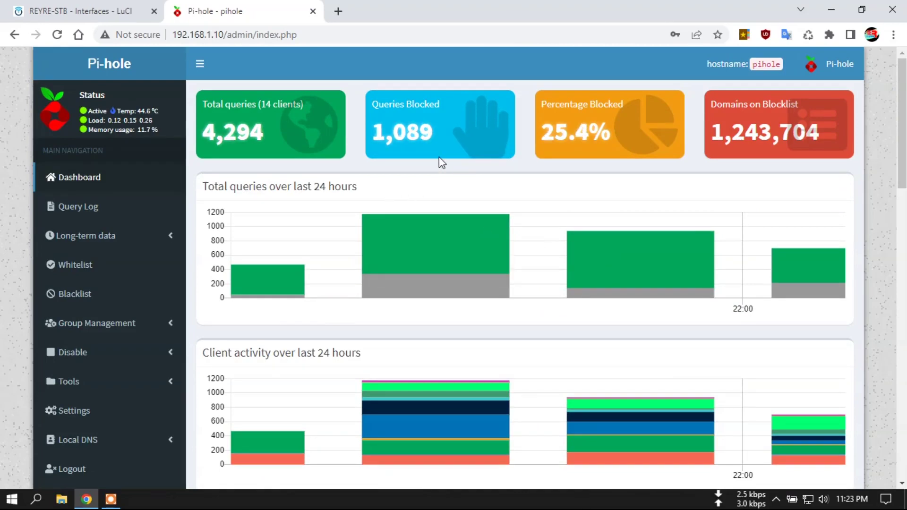
Open the query log and examine the domain, client, status and action columns of the recent queries
{"action": "left_click", "coordinate": [90, 208]}
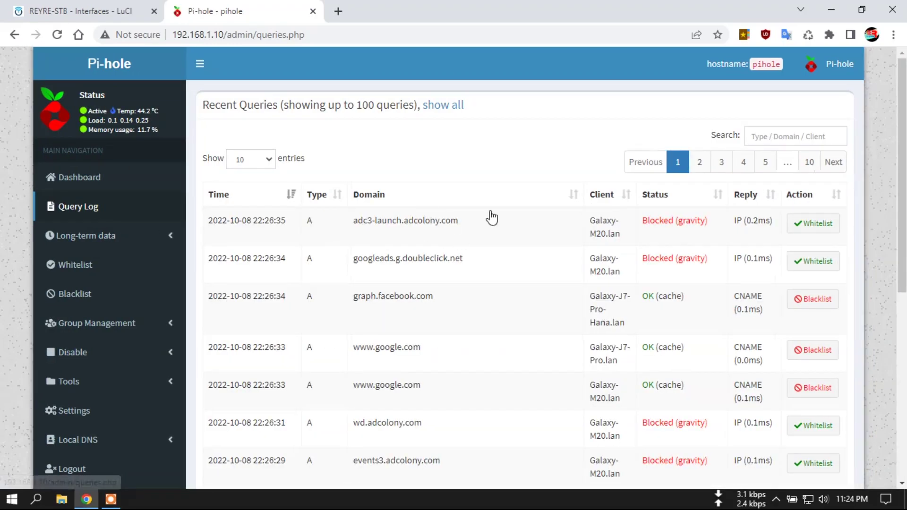
{"action": "scroll", "coordinate": [569, 222], "scroll_direction": "down", "scroll_amount": 1}
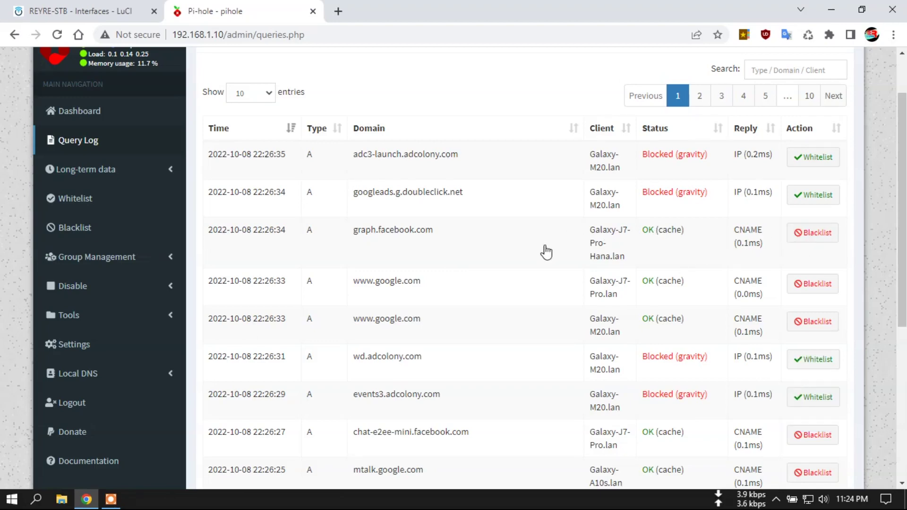
{"action": "scroll", "coordinate": [615, 236], "scroll_direction": "down", "scroll_amount": 1}
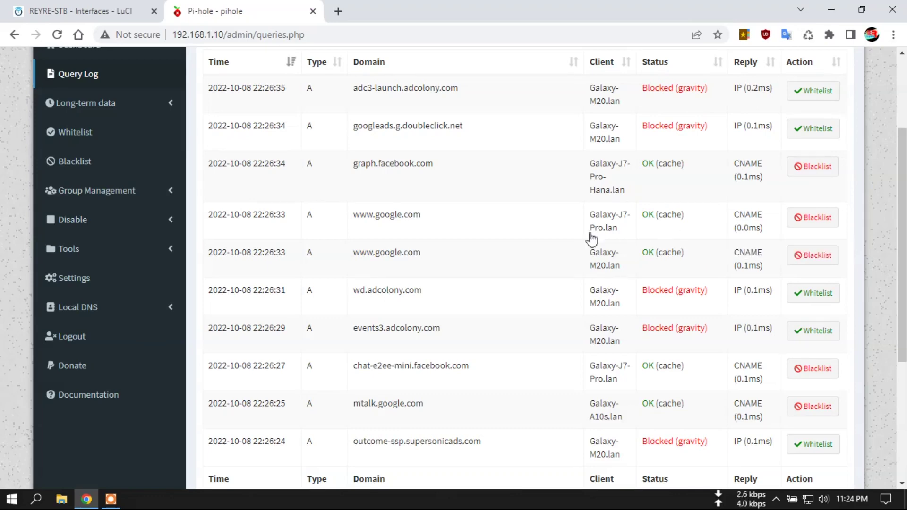
{"action": "scroll", "coordinate": [606, 229], "scroll_direction": "up", "scroll_amount": 2}
{"action": "scroll", "coordinate": [547, 260], "scroll_direction": "down", "scroll_amount": 2}
{"action": "scroll", "coordinate": [548, 263], "scroll_direction": "down", "scroll_amount": 3}
{"action": "scroll", "coordinate": [548, 265], "scroll_direction": "down", "scroll_amount": 1}
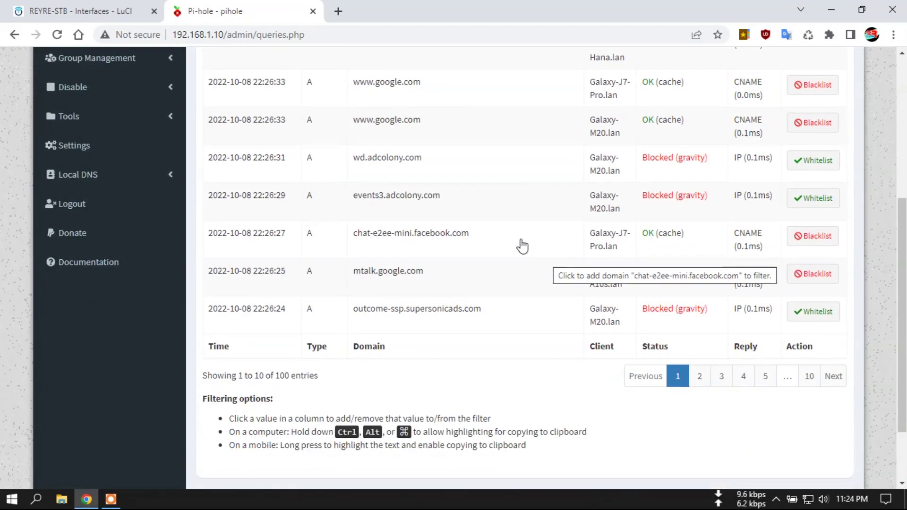
{"action": "scroll", "coordinate": [515, 244], "scroll_direction": "up", "scroll_amount": 4}
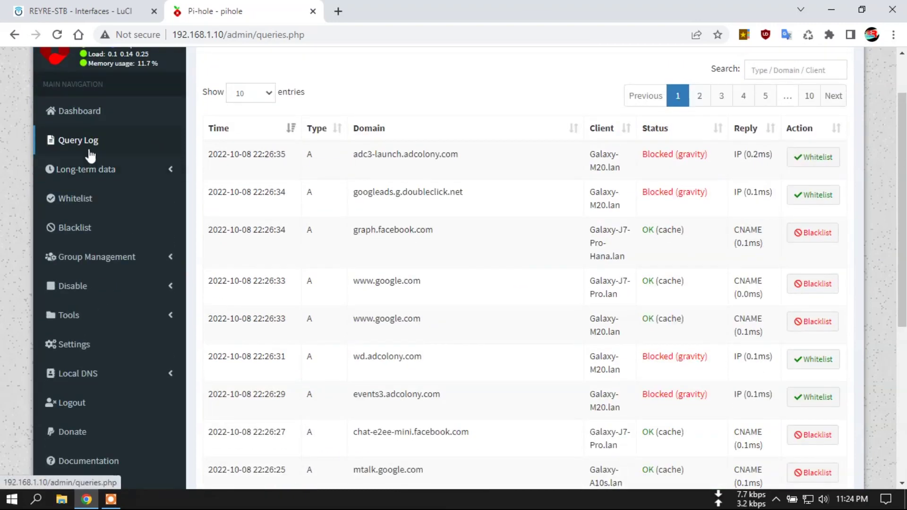
Display the long-term query graph for Today and look at the other available date ranges
{"action": "left_click", "coordinate": [89, 169]}
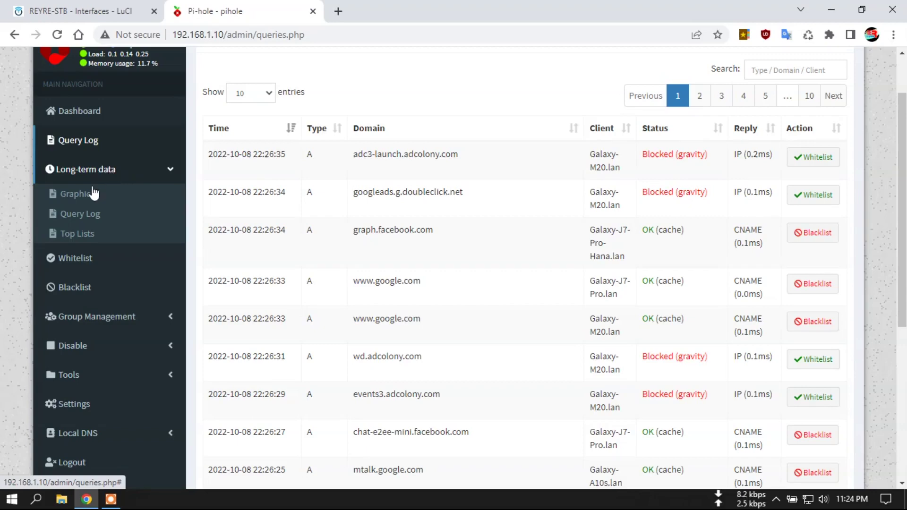
{"action": "left_click", "coordinate": [77, 196]}
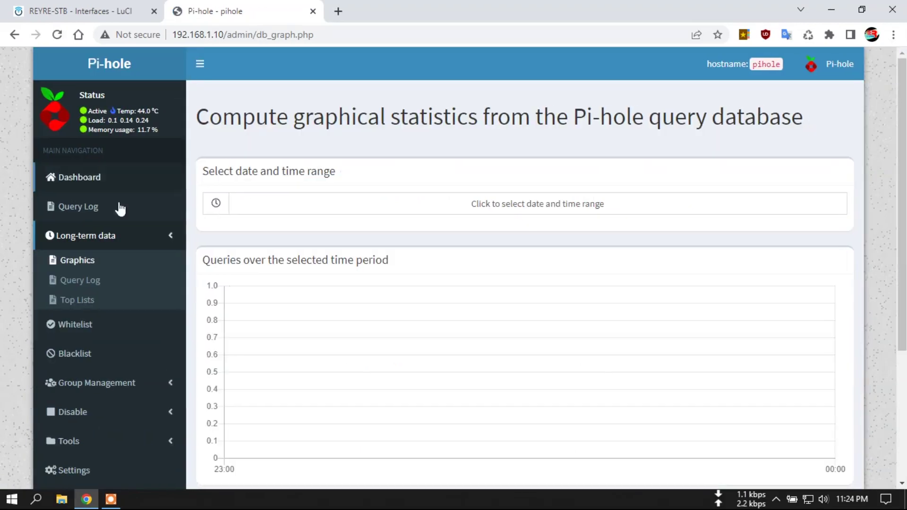
{"action": "left_click", "coordinate": [569, 201]}
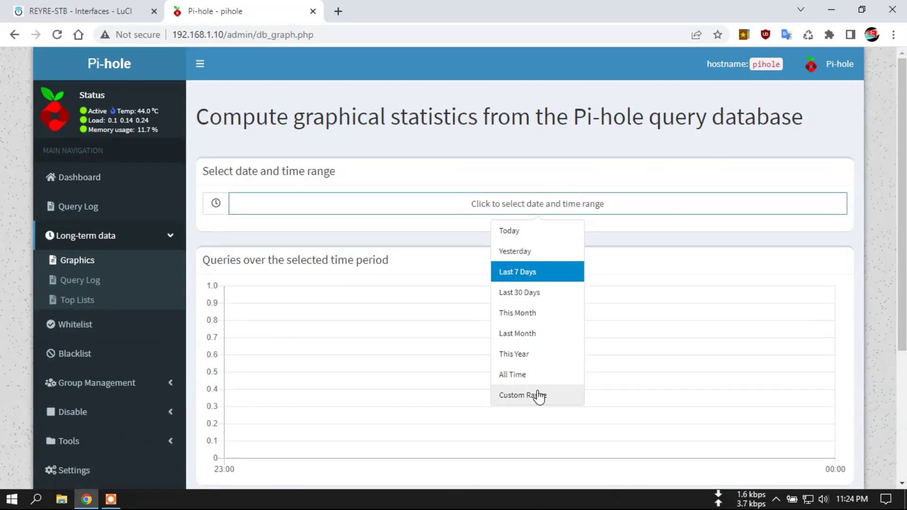
{"action": "left_click", "coordinate": [522, 233]}
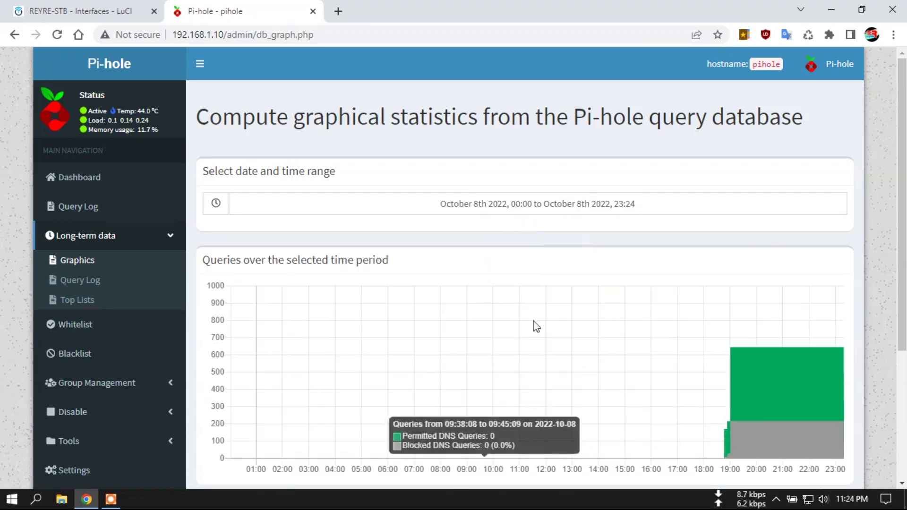
{"action": "scroll", "coordinate": [485, 302], "scroll_direction": "down", "scroll_amount": 3}
{"action": "scroll", "coordinate": [756, 326], "scroll_direction": "down", "scroll_amount": 2}
{"action": "scroll", "coordinate": [719, 284], "scroll_direction": "up", "scroll_amount": 5}
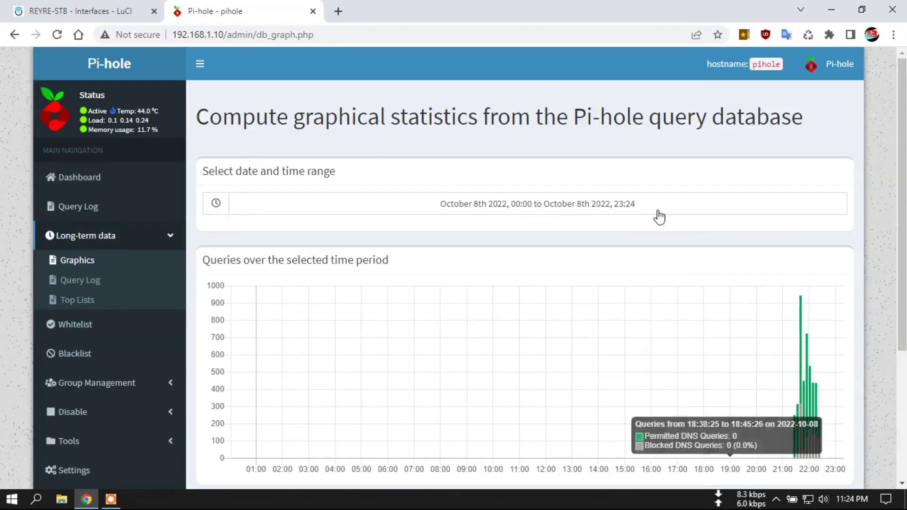
{"action": "left_click", "coordinate": [565, 208]}
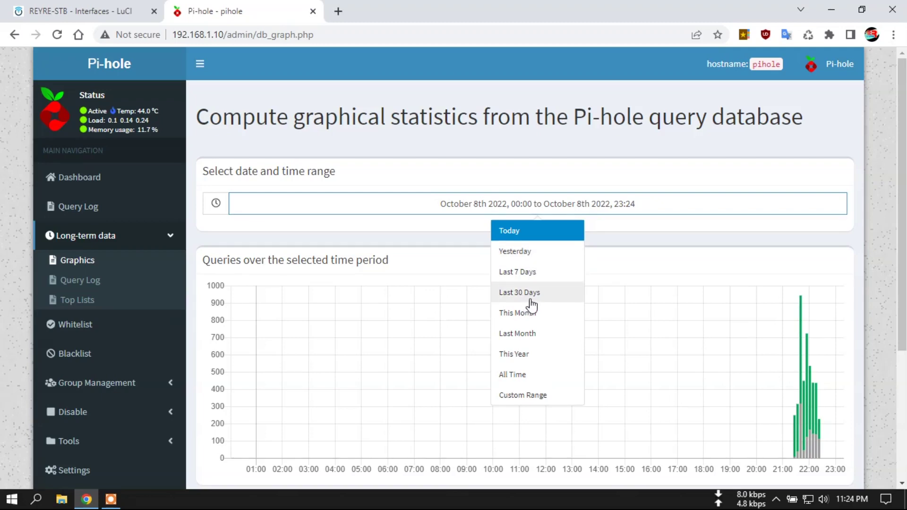
Display the long-term query log for Today and examine its query statistics and recent queries
{"action": "left_click", "coordinate": [81, 280]}
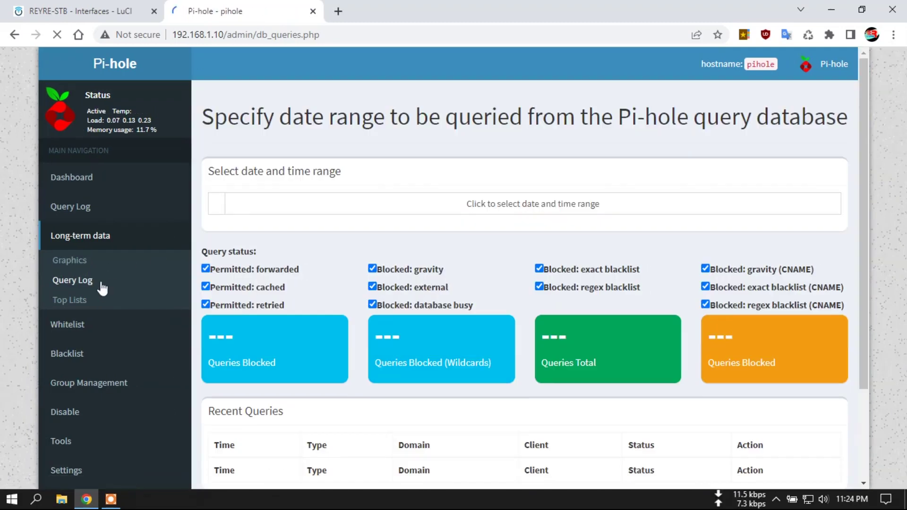
{"action": "left_click", "coordinate": [573, 208]}
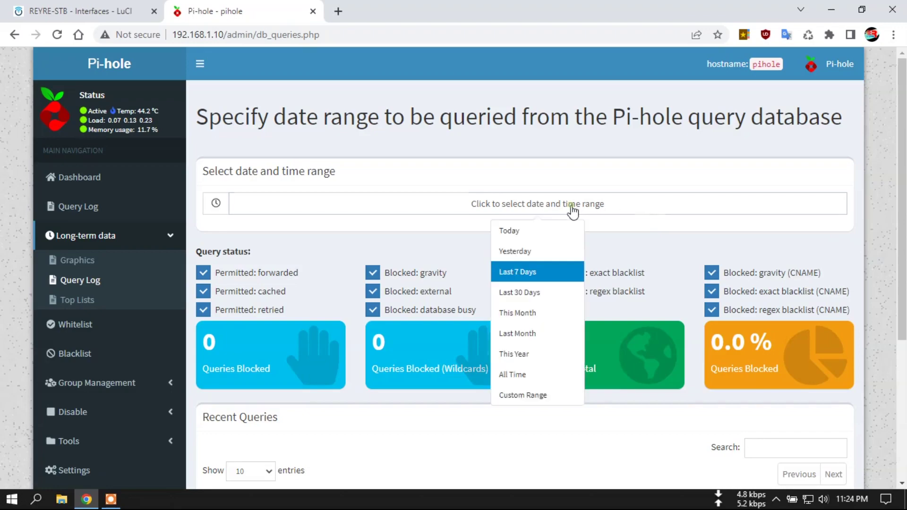
{"action": "left_click", "coordinate": [551, 231]}
{"action": "scroll", "coordinate": [506, 237], "scroll_direction": "down", "scroll_amount": 6}
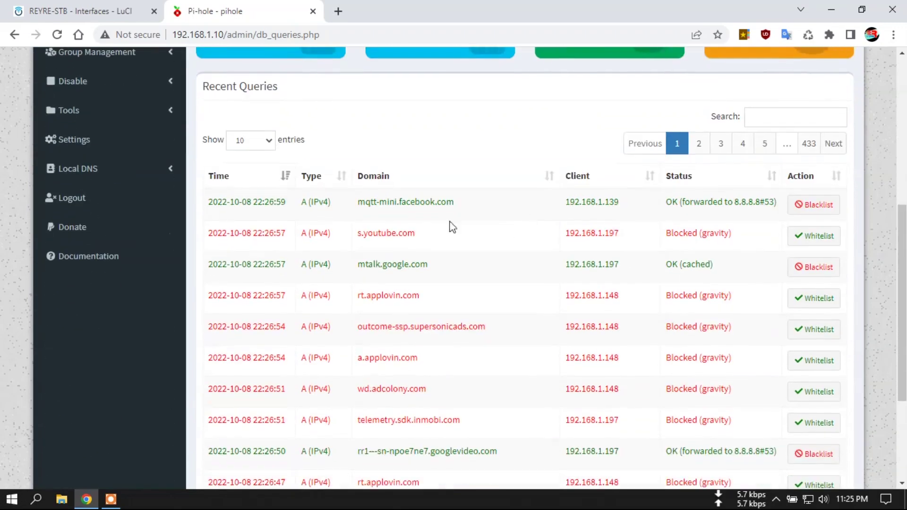
{"action": "scroll", "coordinate": [556, 268], "scroll_direction": "down", "scroll_amount": 4}
{"action": "scroll", "coordinate": [631, 284], "scroll_direction": "up", "scroll_amount": 8}
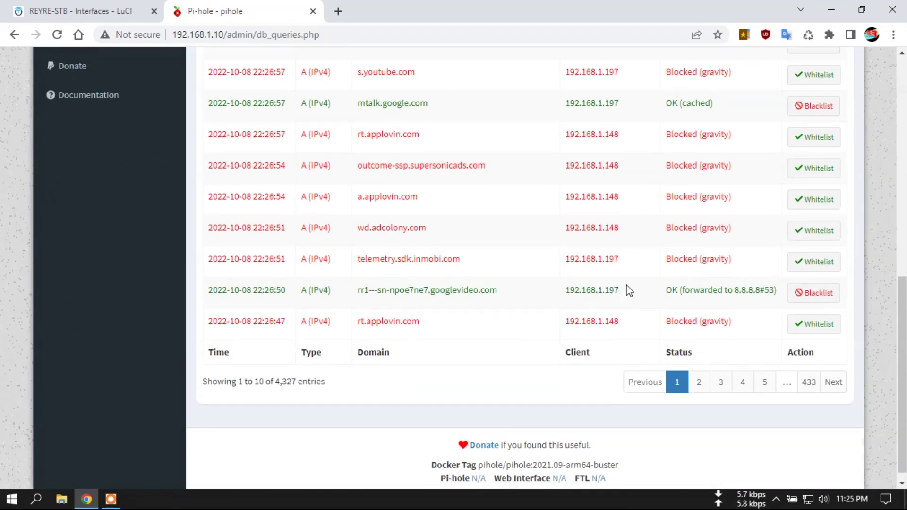
{"action": "scroll", "coordinate": [638, 276], "scroll_direction": "down", "scroll_amount": 7}
{"action": "scroll", "coordinate": [482, 415], "scroll_direction": "up", "scroll_amount": 8}
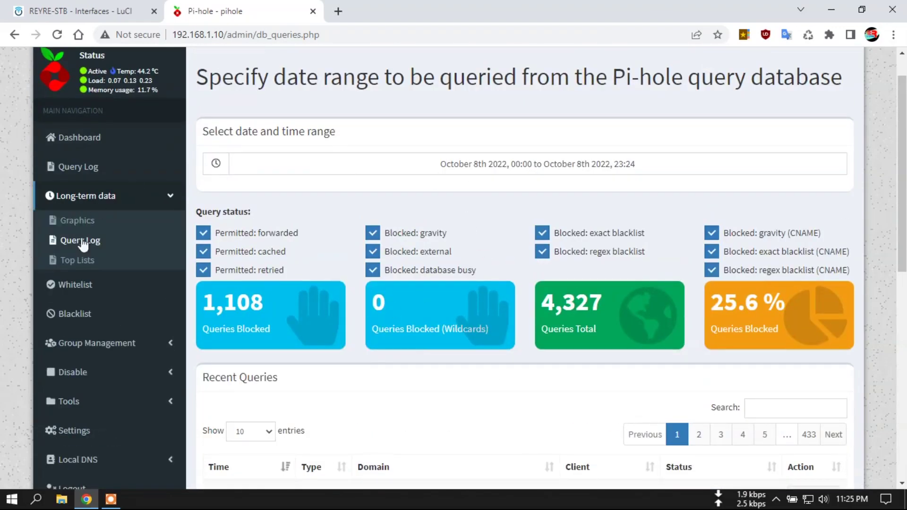
Compute the long-term top lists for Today and review the top domains, blocked domains and clients
{"action": "left_click", "coordinate": [86, 262]}
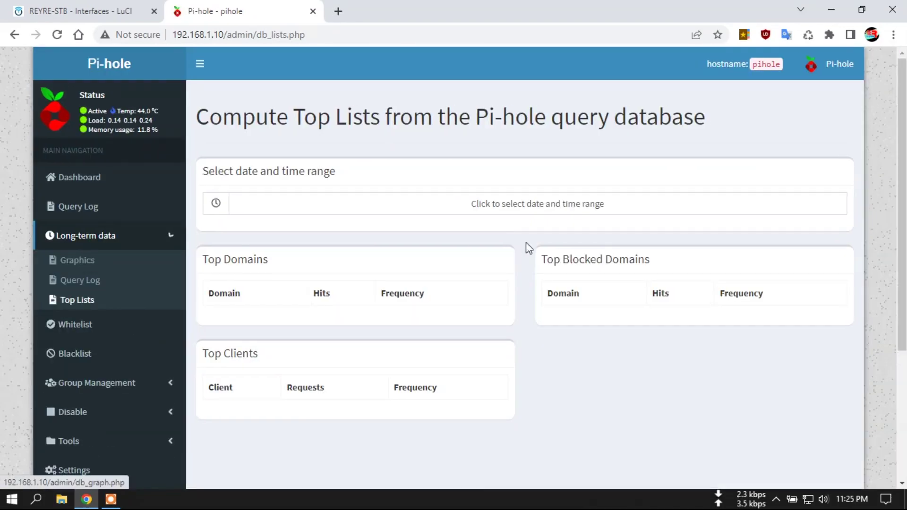
{"action": "scroll", "coordinate": [542, 142], "scroll_direction": "down", "scroll_amount": 3}
{"action": "left_click", "coordinate": [539, 76]}
{"action": "left_click", "coordinate": [545, 100]}
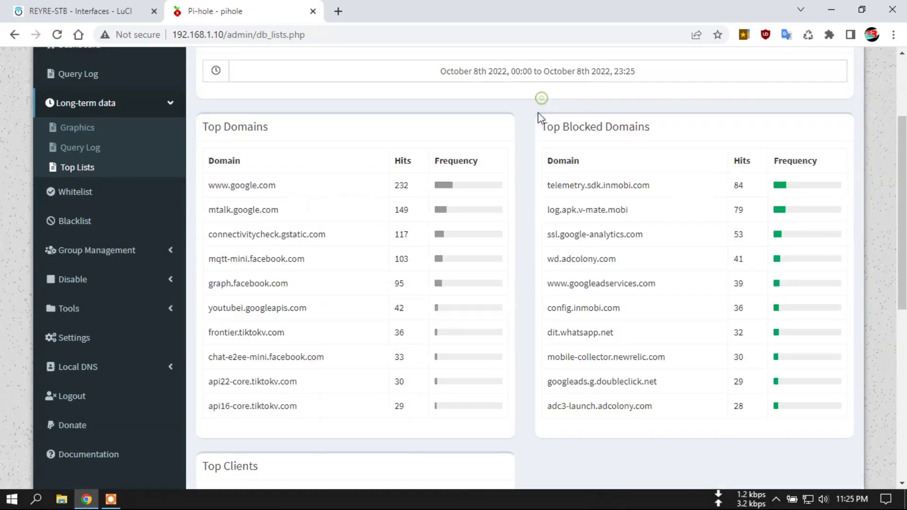
{"action": "scroll", "coordinate": [531, 324], "scroll_direction": "down", "scroll_amount": 8}
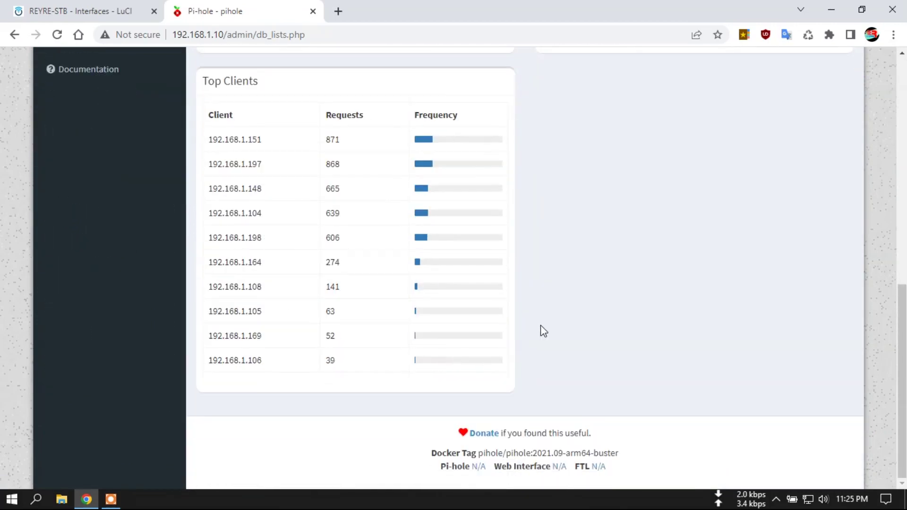
{"action": "scroll", "coordinate": [543, 331], "scroll_direction": "up", "scroll_amount": 11}
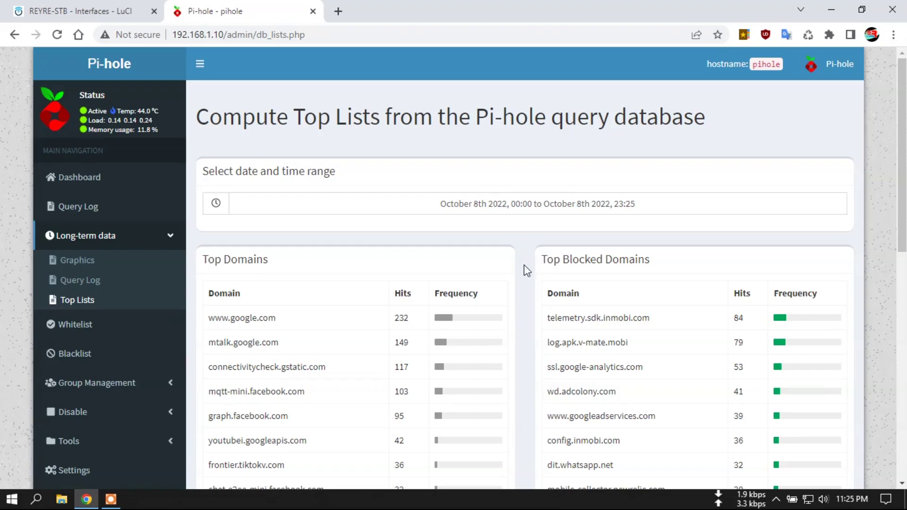
Open whitelist management and review the domain entry form and the list of whitelisted entries
{"action": "left_click", "coordinate": [80, 325]}
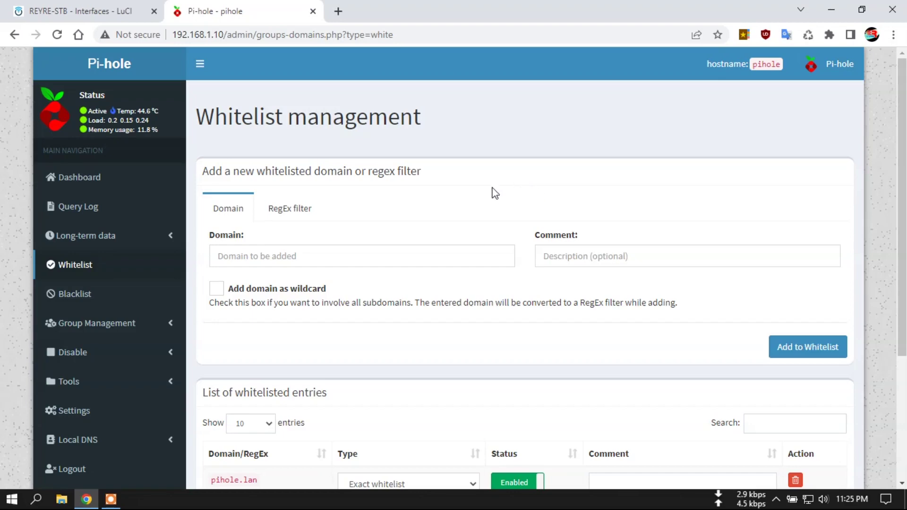
{"action": "scroll", "coordinate": [496, 187], "scroll_direction": "down", "scroll_amount": 3}
{"action": "scroll", "coordinate": [508, 245], "scroll_direction": "down", "scroll_amount": 1}
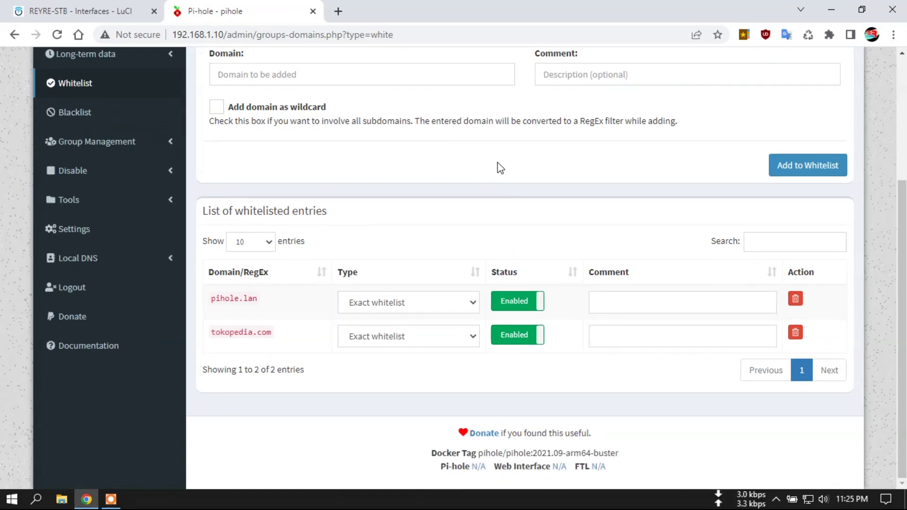
Open blacklist management and inspect the form for adding a domain and the existing blacklisted entries
{"action": "left_click", "coordinate": [87, 115]}
{"action": "scroll", "coordinate": [501, 319], "scroll_direction": "down", "scroll_amount": 3}
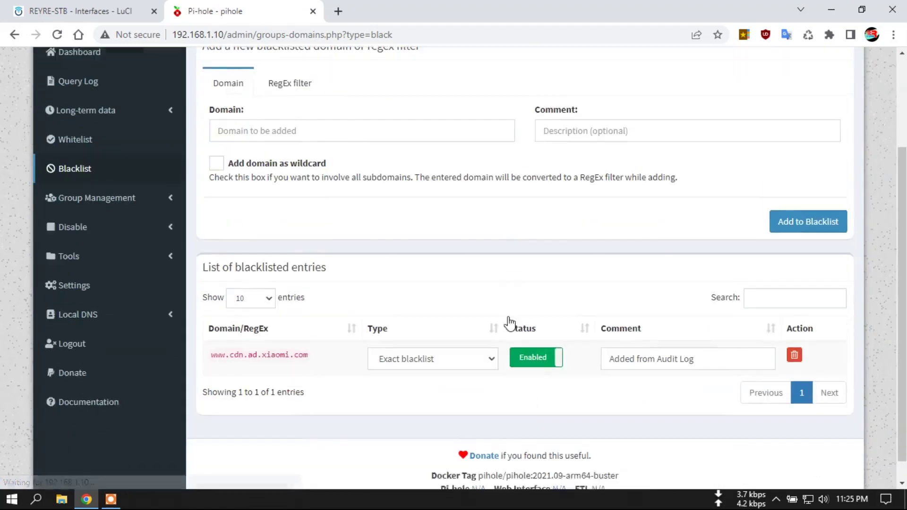
{"action": "left_click", "coordinate": [327, 107]}
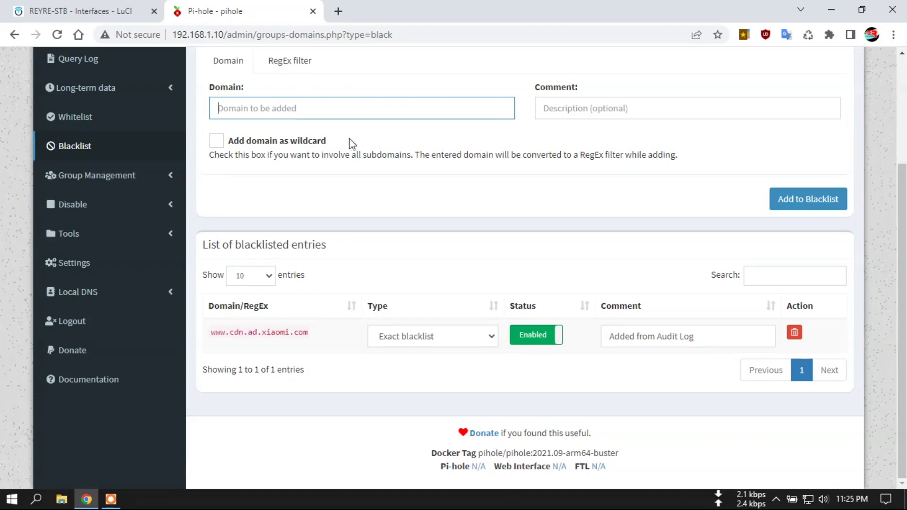
{"action": "scroll", "coordinate": [253, 168], "scroll_direction": "up", "scroll_amount": 1}
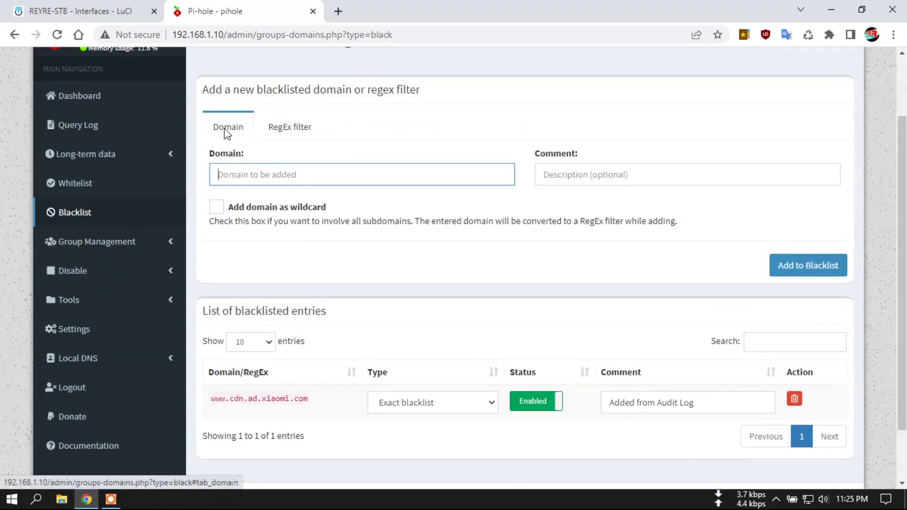
{"action": "left_click", "coordinate": [297, 135]}
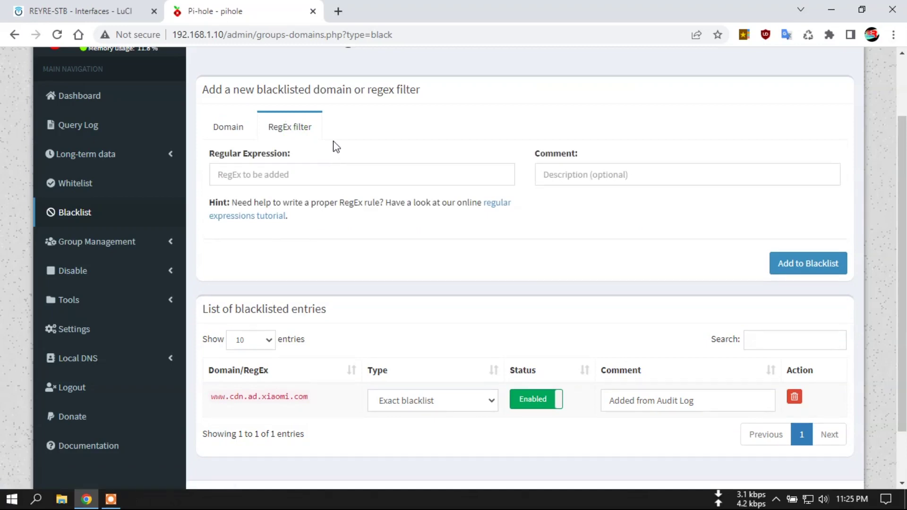
{"action": "left_click", "coordinate": [229, 126]}
{"action": "scroll", "coordinate": [359, 279], "scroll_direction": "down", "scroll_amount": 1}
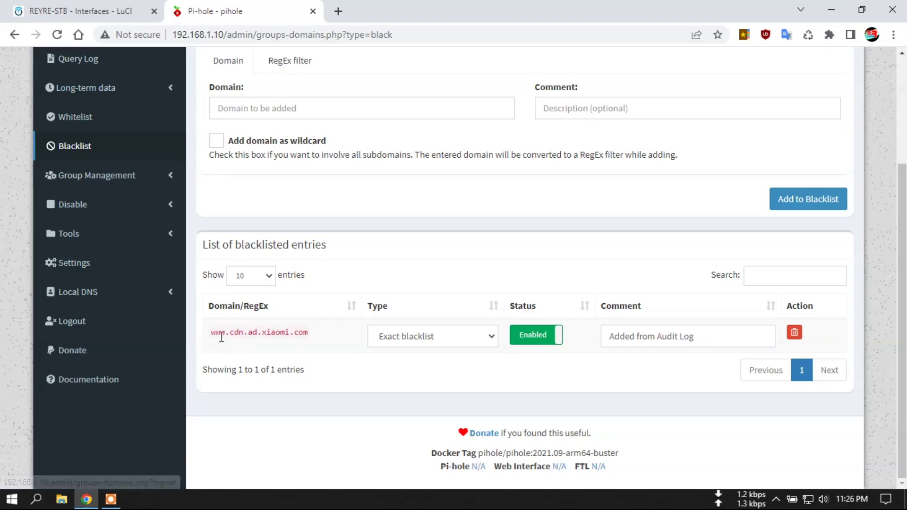
{"action": "left_click_drag", "start_coordinate": [215, 334], "coordinate": [320, 340]}
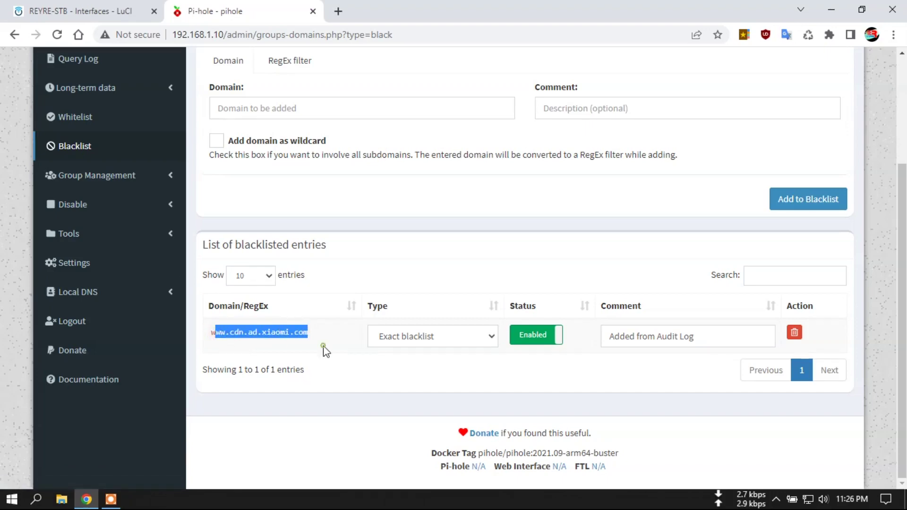
{"action": "left_click", "coordinate": [324, 350]}
In the whitelist, visit the pihole.lan entry in a new tab, close that tab and highlight the tokopedia.com entry
{"action": "left_click", "coordinate": [81, 117]}
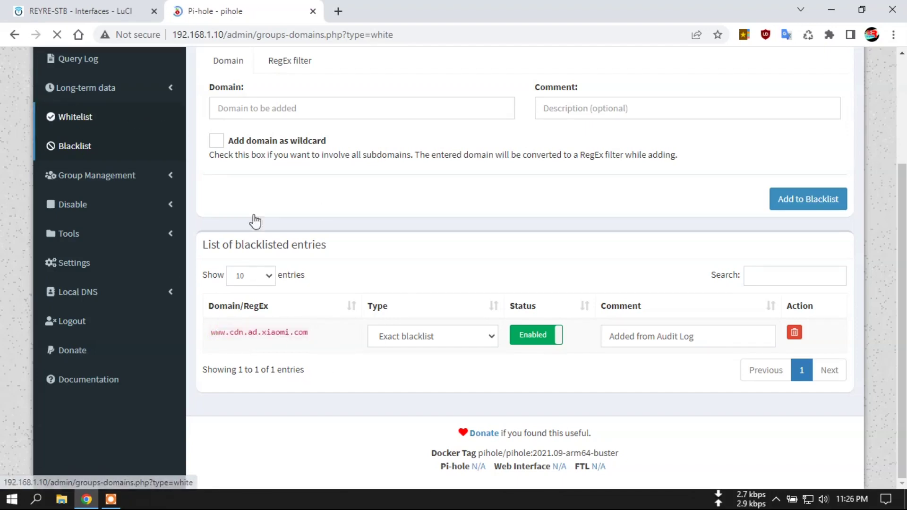
{"action": "scroll", "coordinate": [425, 324], "scroll_direction": "down", "scroll_amount": 4}
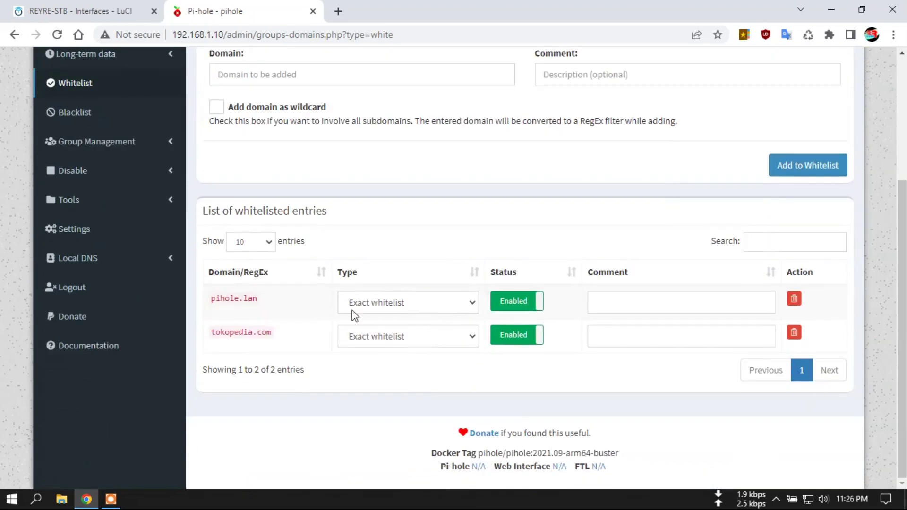
{"action": "left_click_drag", "start_coordinate": [262, 299], "coordinate": [213, 302]}
{"action": "right_click", "coordinate": [237, 299]}
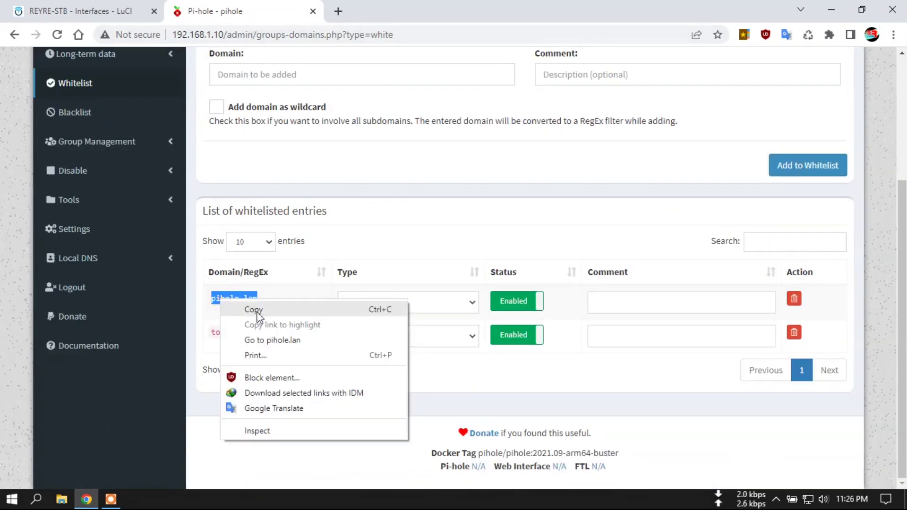
{"action": "left_click", "coordinate": [279, 341]}
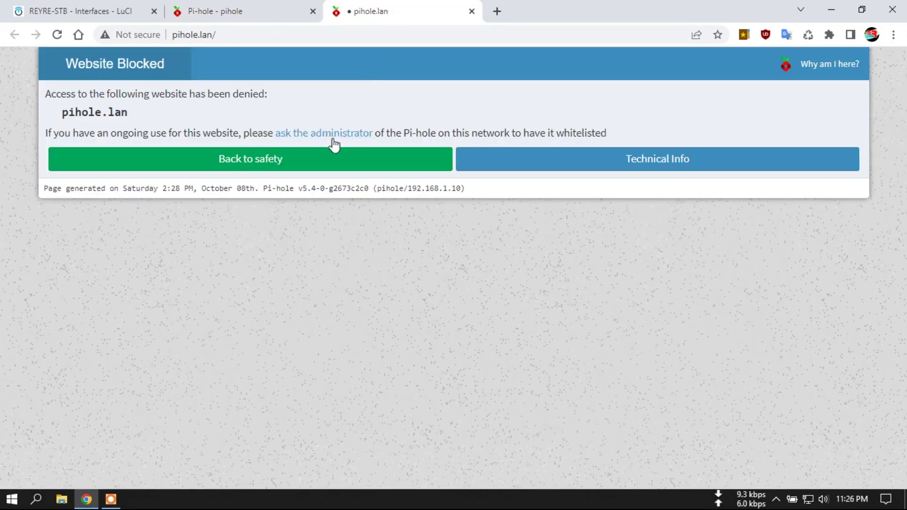
{"action": "left_click", "coordinate": [471, 11]}
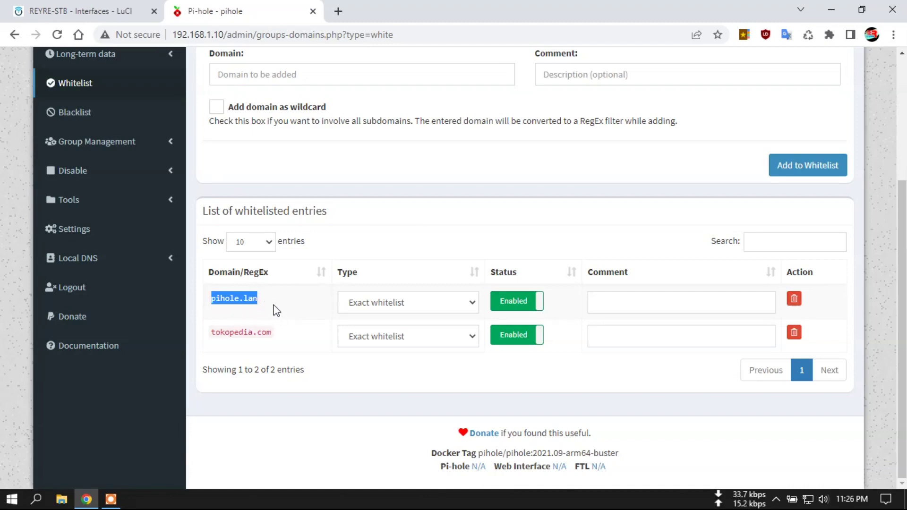
{"action": "left_click_drag", "start_coordinate": [279, 338], "coordinate": [211, 337]}
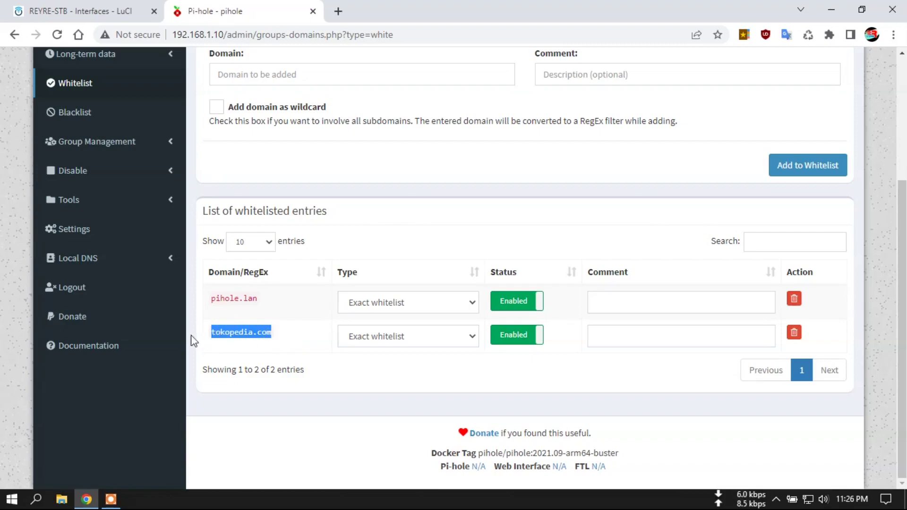
{"action": "left_click", "coordinate": [299, 334]}
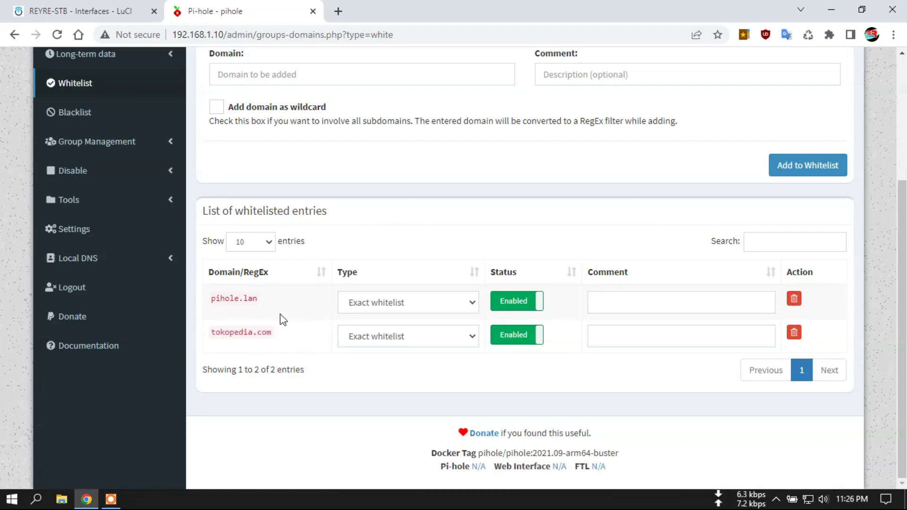
Open the Groups page of Group Management and review the new group form and the configured groups
{"action": "left_click", "coordinate": [91, 144]}
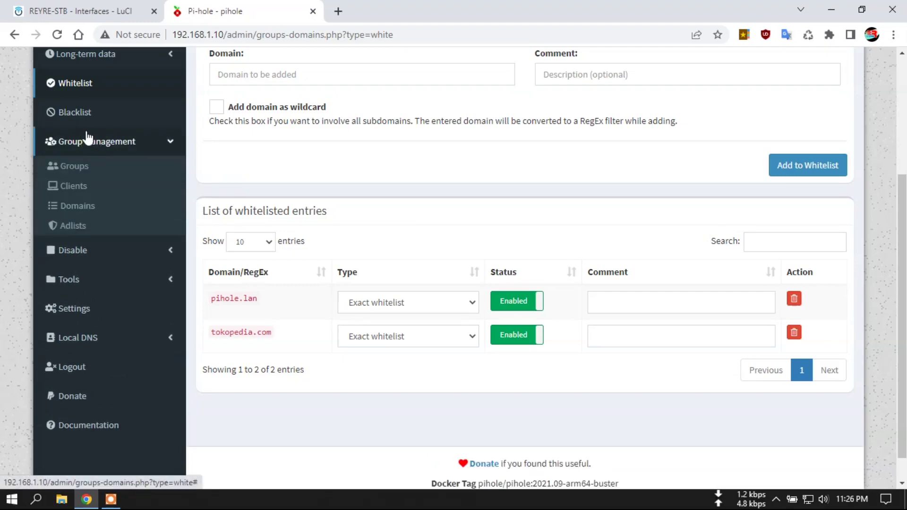
{"action": "left_click", "coordinate": [74, 169]}
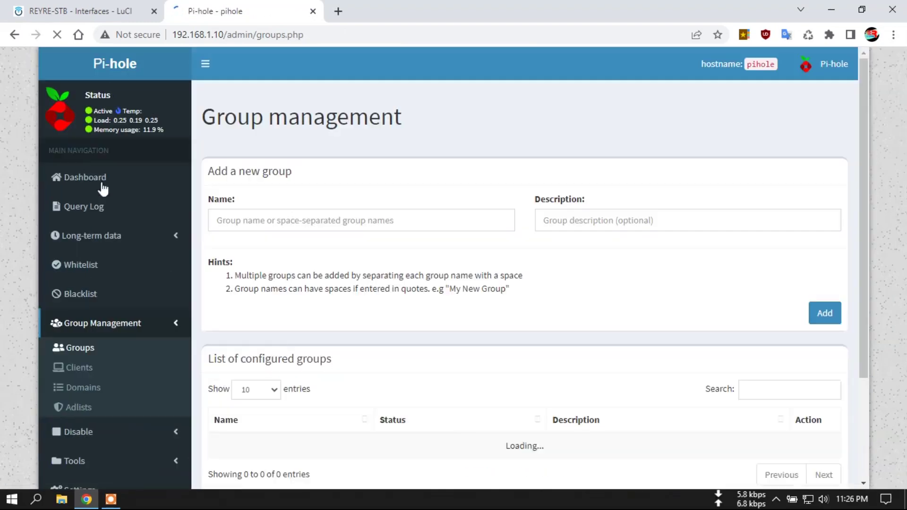
{"action": "scroll", "coordinate": [520, 272], "scroll_direction": "down", "scroll_amount": 5}
{"action": "scroll", "coordinate": [522, 278], "scroll_direction": "up", "scroll_amount": 5}
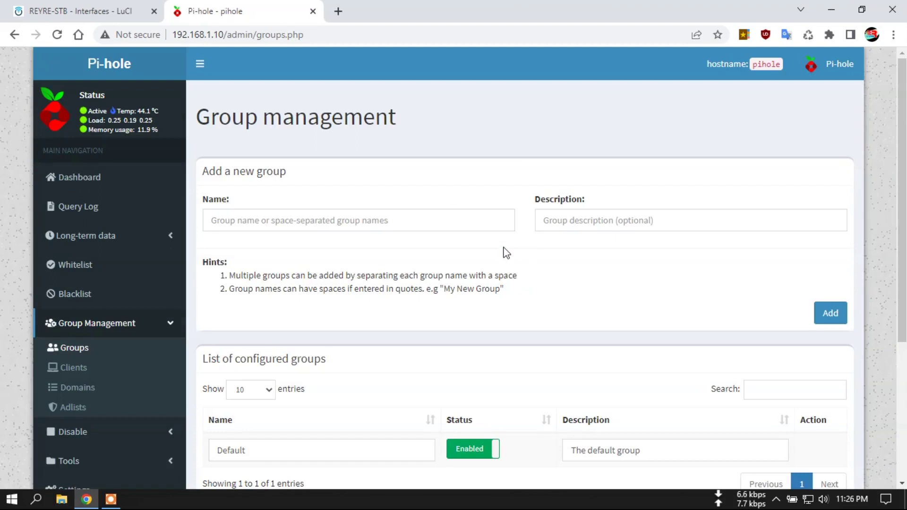
{"action": "scroll", "coordinate": [497, 251], "scroll_direction": "down", "scroll_amount": 3}
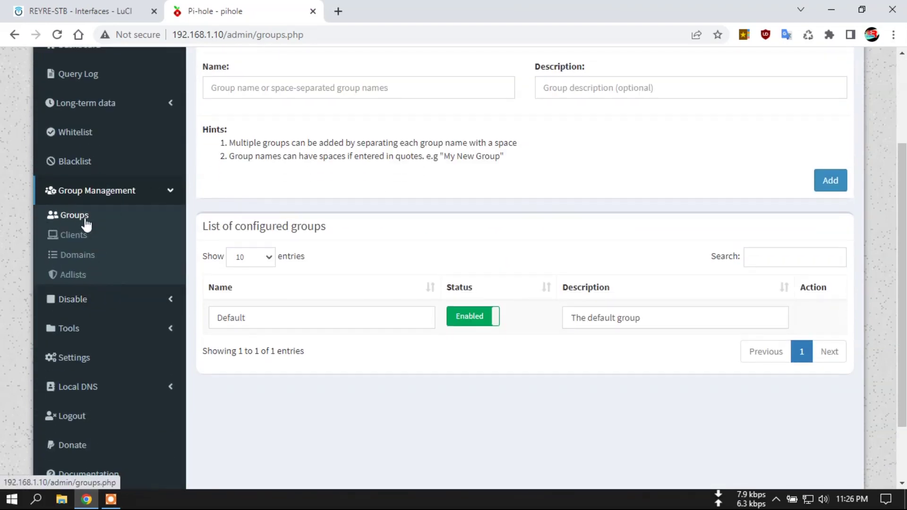
Open the Adlists page, review the configured adlists and highlight the dbl.oisd.nl address
{"action": "left_click", "coordinate": [71, 278]}
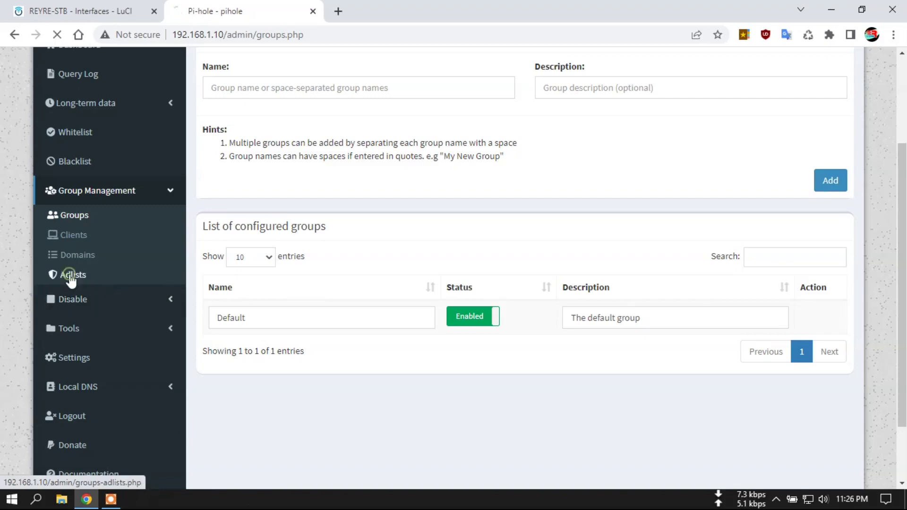
{"action": "scroll", "coordinate": [482, 300], "scroll_direction": "down", "scroll_amount": 5}
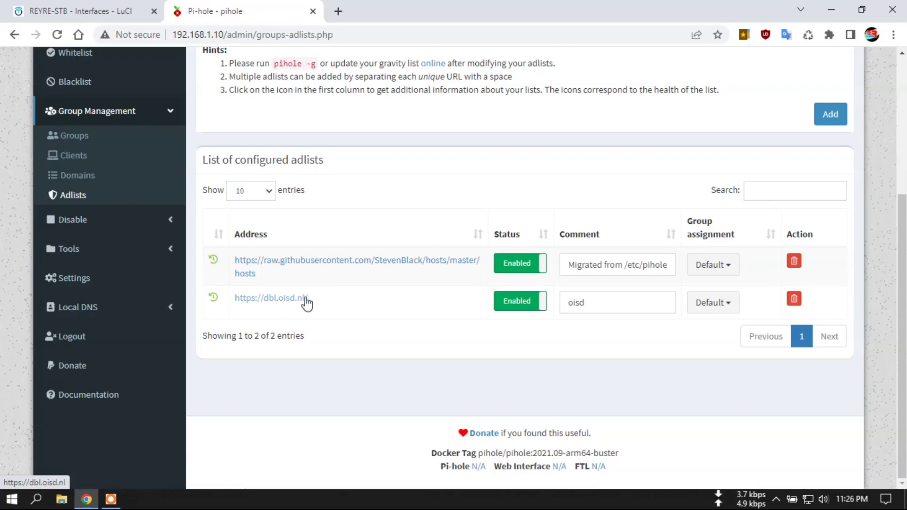
{"action": "left_click_drag", "start_coordinate": [324, 301], "coordinate": [263, 299]}
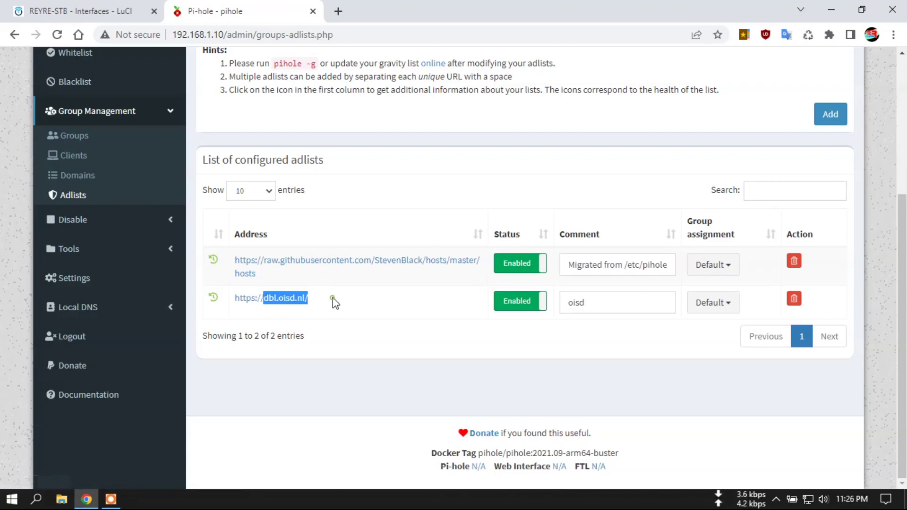
{"action": "left_click", "coordinate": [350, 316]}
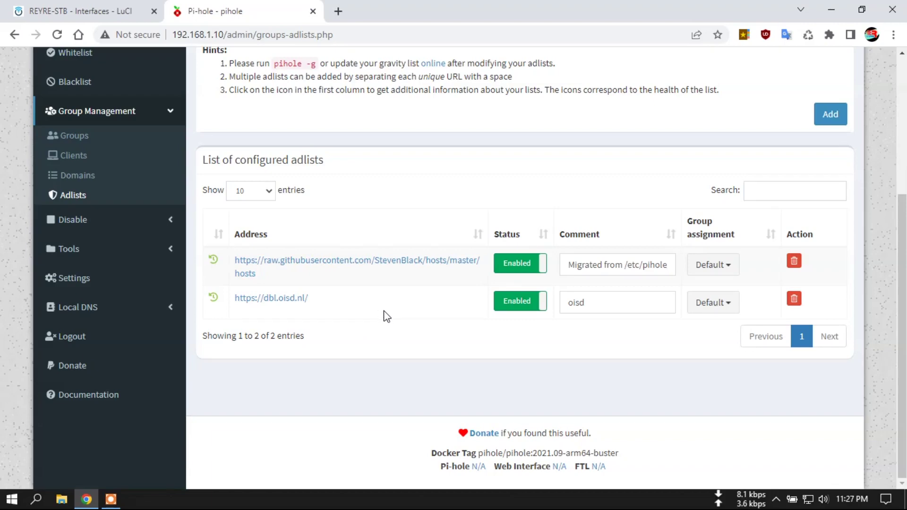
Open the Domains page of Group Management and review the domain entry form and the combined list of blacklisted and whitelisted entries
{"action": "left_click", "coordinate": [80, 177]}
{"action": "scroll", "coordinate": [496, 245], "scroll_direction": "down", "scroll_amount": 5}
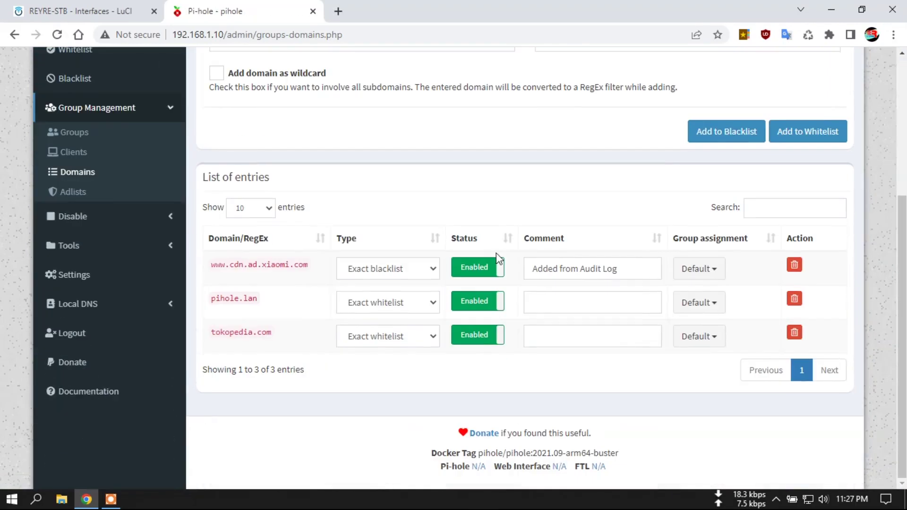
{"action": "scroll", "coordinate": [352, 226], "scroll_direction": "up", "scroll_amount": 5}
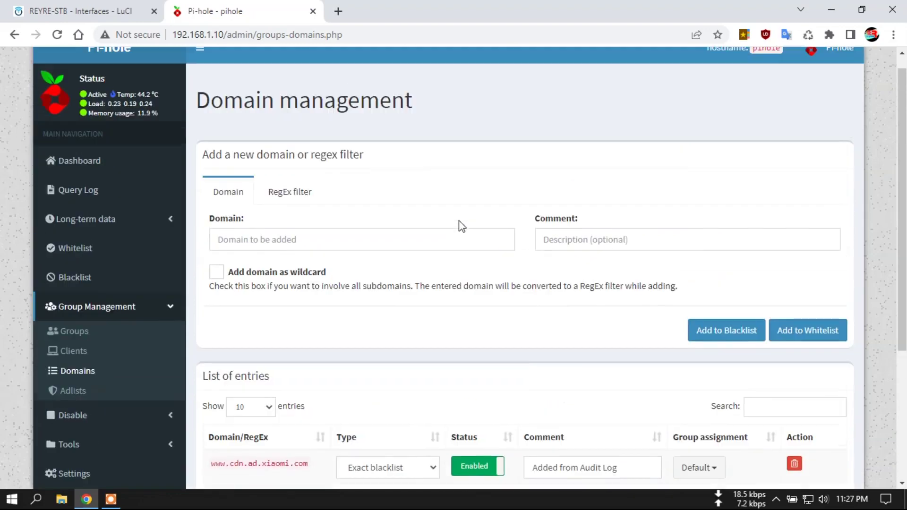
{"action": "scroll", "coordinate": [435, 275], "scroll_direction": "down", "scroll_amount": 1}
{"action": "scroll", "coordinate": [403, 267], "scroll_direction": "up", "scroll_amount": 1}
{"action": "scroll", "coordinate": [393, 265], "scroll_direction": "down", "scroll_amount": 4}
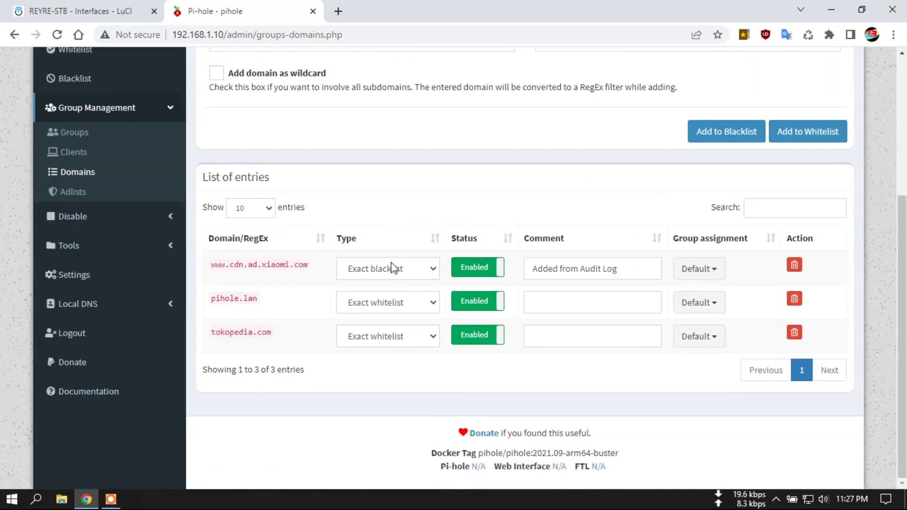
{"action": "scroll", "coordinate": [395, 263], "scroll_direction": "up", "scroll_amount": 5}
{"action": "scroll", "coordinate": [74, 372], "scroll_direction": "down", "scroll_amount": 4}
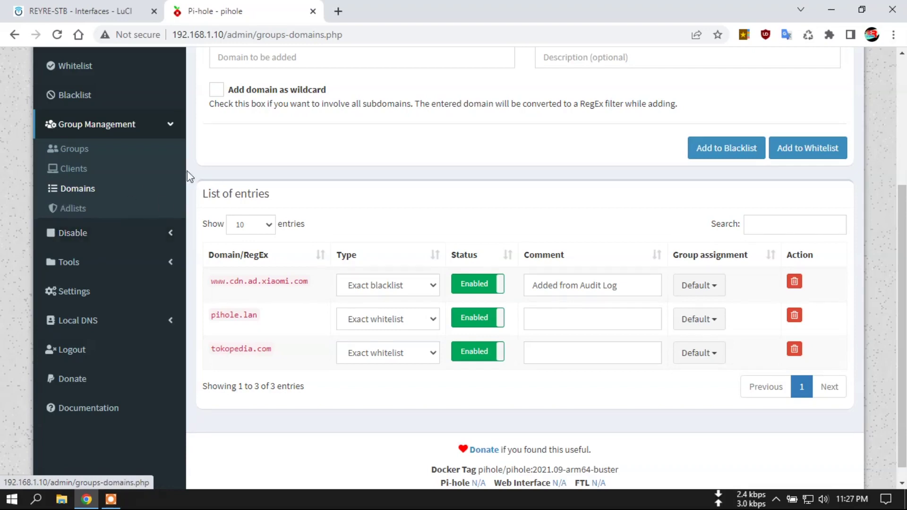
{"action": "scroll", "coordinate": [132, 140], "scroll_direction": "up", "scroll_amount": 4}
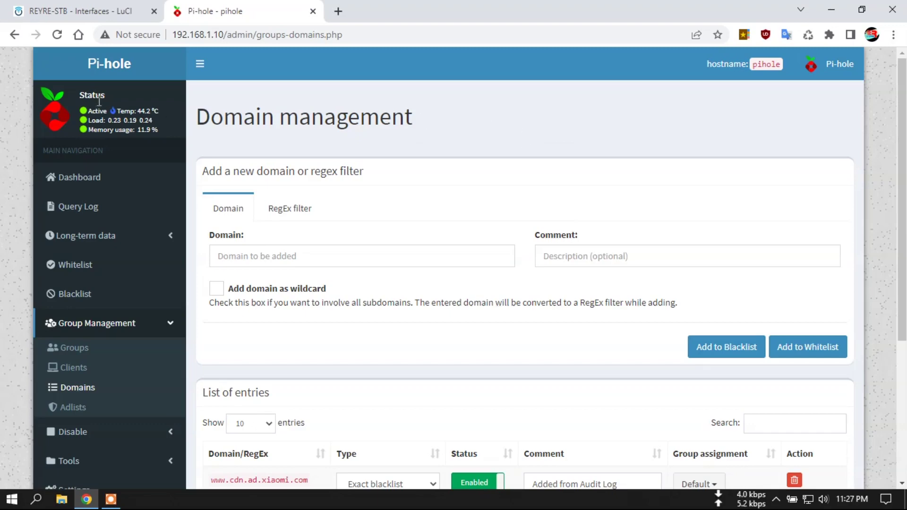
Disable Pi-hole blocking indefinitely and check the status indicator
{"action": "scroll", "coordinate": [331, 227], "scroll_direction": "down", "scroll_amount": 3}
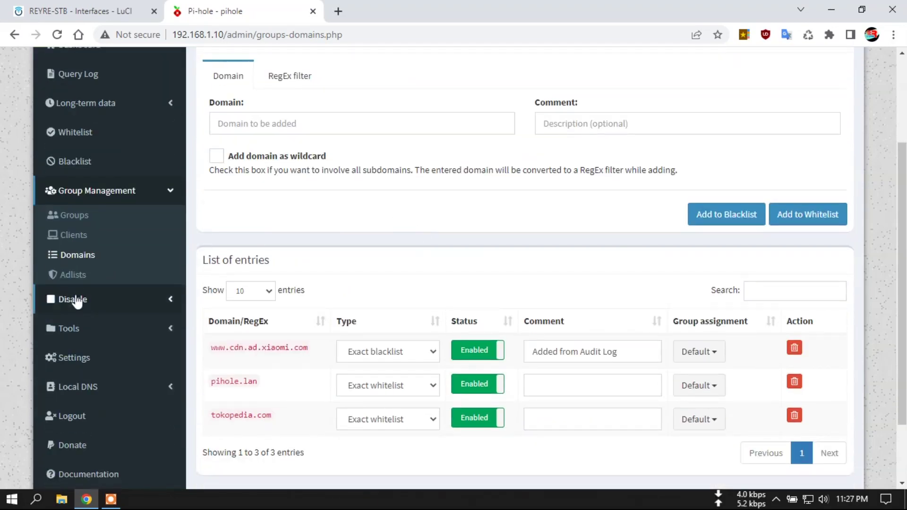
{"action": "left_click", "coordinate": [68, 310]}
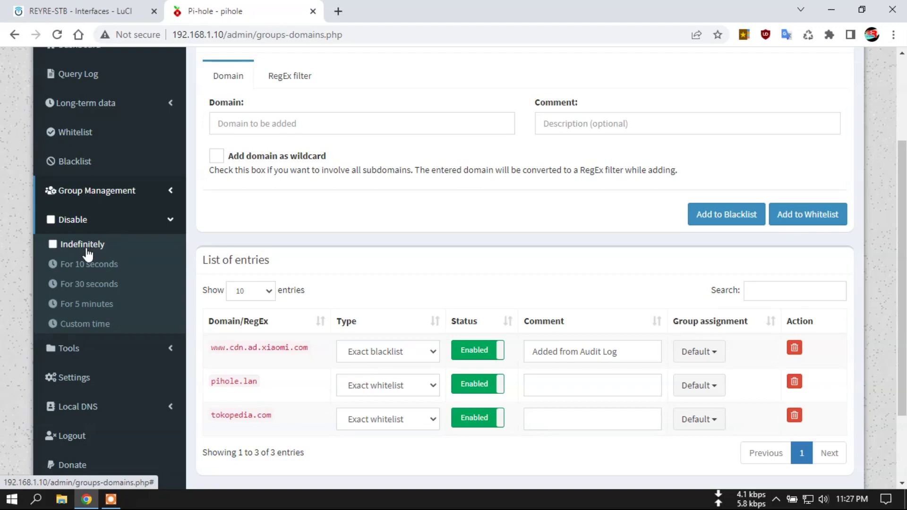
{"action": "scroll", "coordinate": [298, 258], "scroll_direction": "up", "scroll_amount": 3}
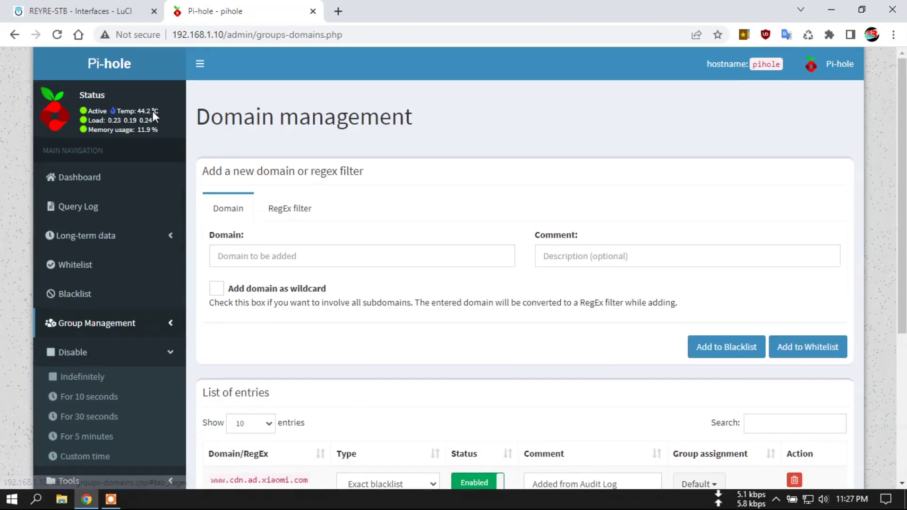
{"action": "scroll", "coordinate": [217, 199], "scroll_direction": "down", "scroll_amount": 5}
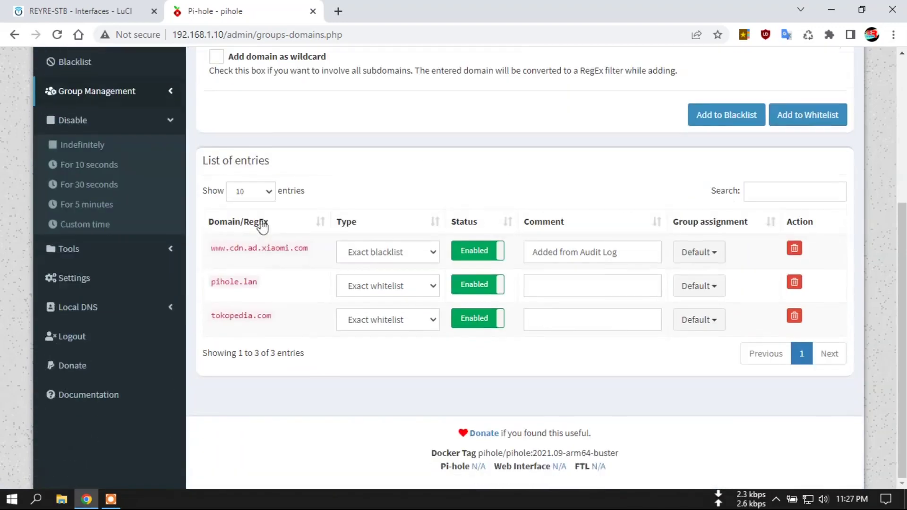
{"action": "left_click", "coordinate": [74, 144]}
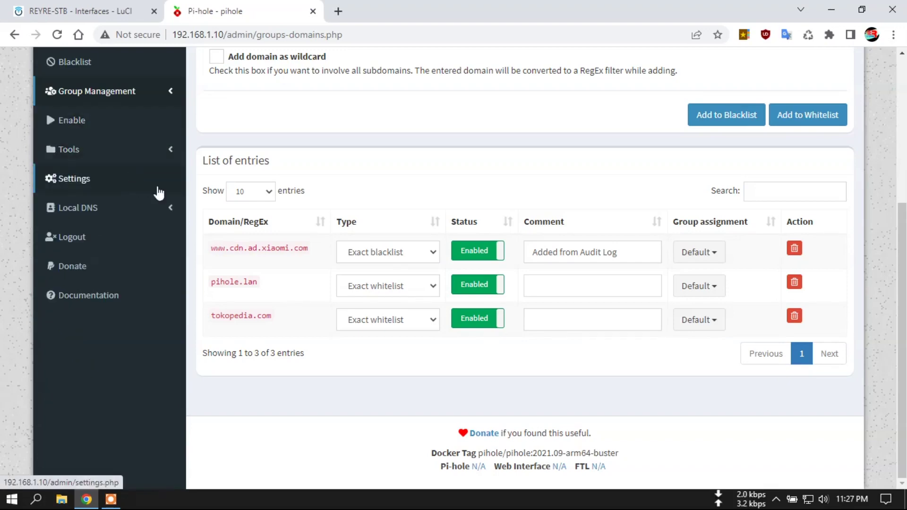
{"action": "scroll", "coordinate": [274, 189], "scroll_direction": "up", "scroll_amount": 5}
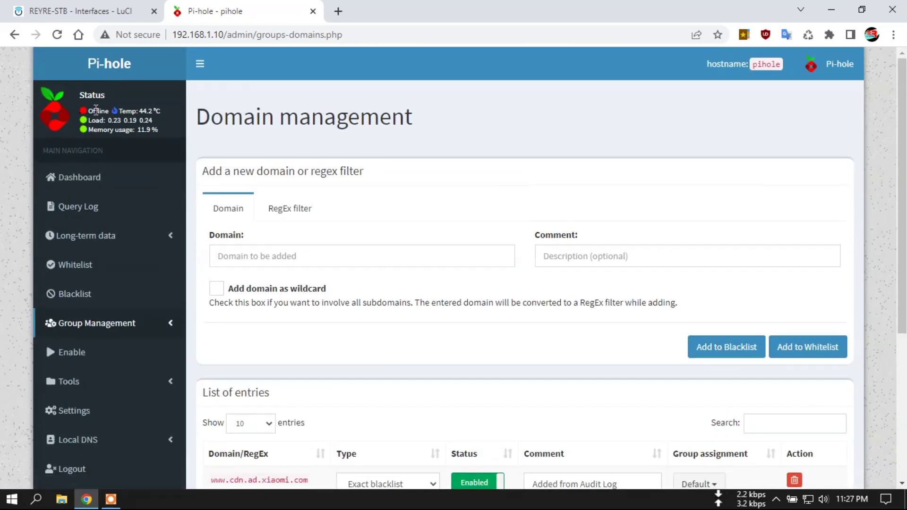
Enable Pi-hole blocking again and review the available disable durations, including custom time
{"action": "left_click", "coordinate": [69, 353]}
{"action": "left_click", "coordinate": [121, 355]}
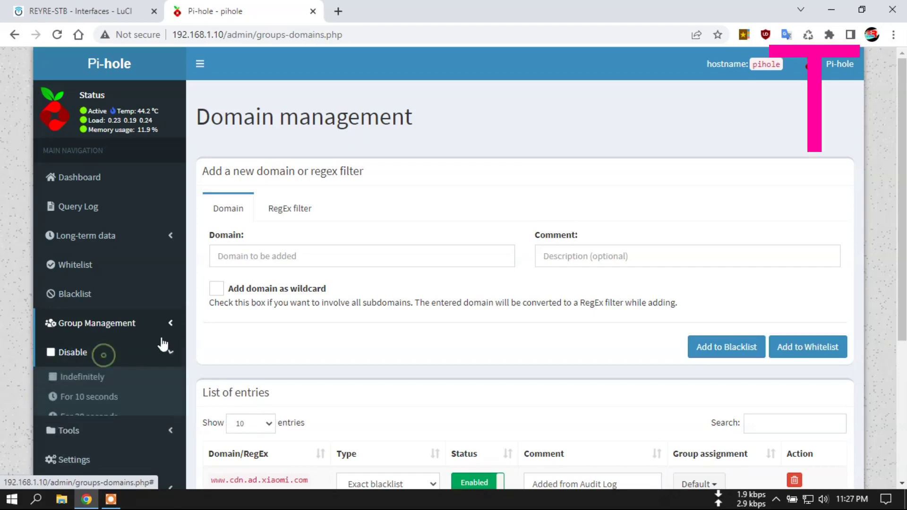
{"action": "scroll", "coordinate": [134, 330], "scroll_direction": "down", "scroll_amount": 1}
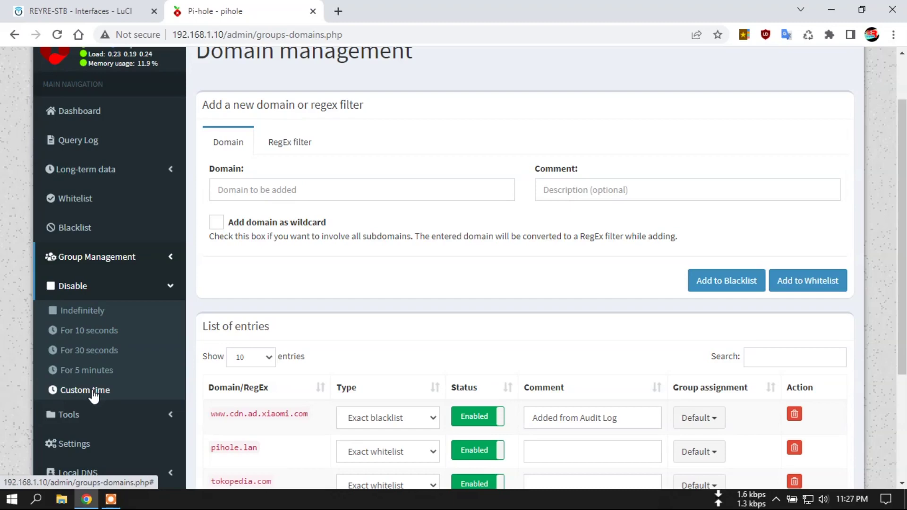
{"action": "scroll", "coordinate": [218, 304], "scroll_direction": "down", "scroll_amount": 1}
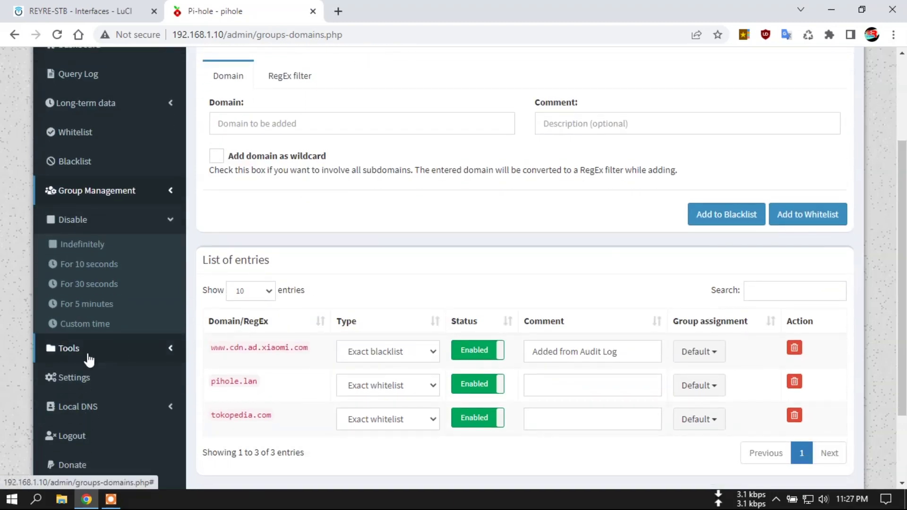
Show the Group Management subpages, including Adlists, and open the Update Gravity tool for the list of blocked domains
{"action": "left_click", "coordinate": [91, 193]}
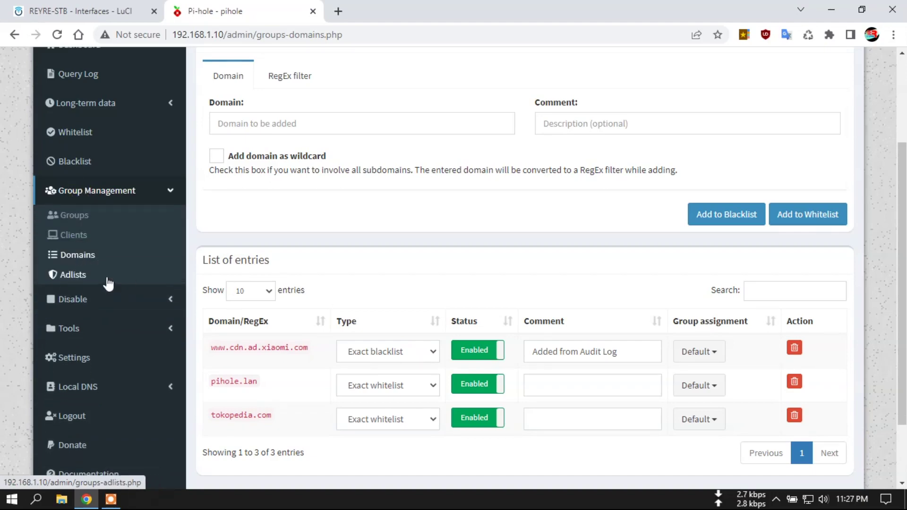
{"action": "left_click", "coordinate": [73, 330]}
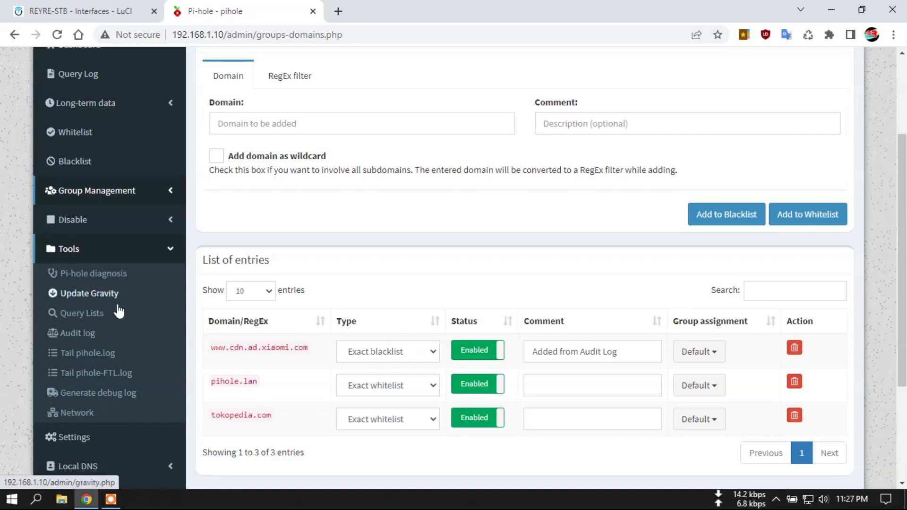
{"action": "left_click", "coordinate": [93, 303]}
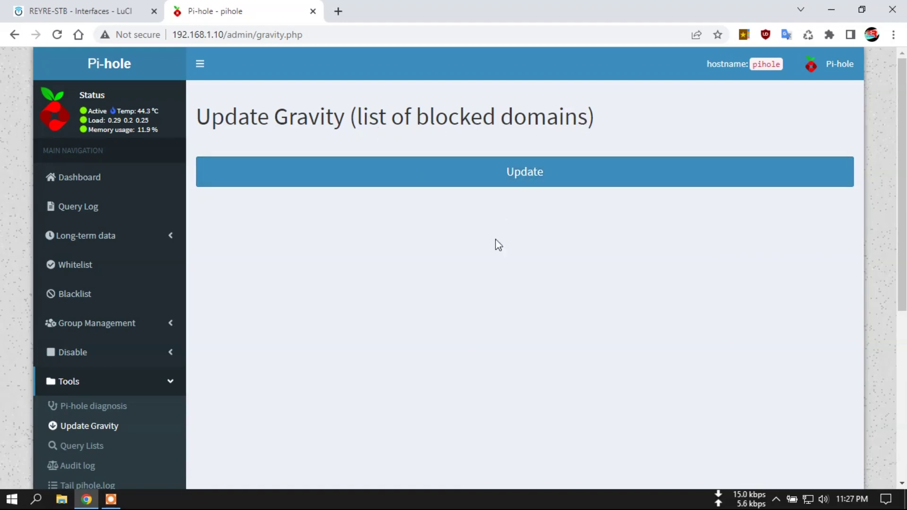
Open the Network tool and review the table of client devices, their addresses, hostnames and query activity
{"action": "scroll", "coordinate": [566, 293], "scroll_direction": "down", "scroll_amount": 4}
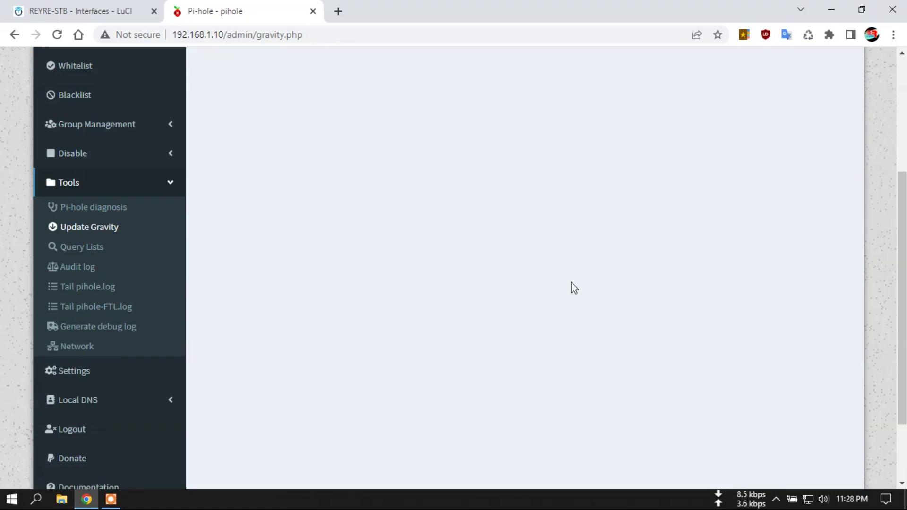
{"action": "left_click", "coordinate": [84, 347]}
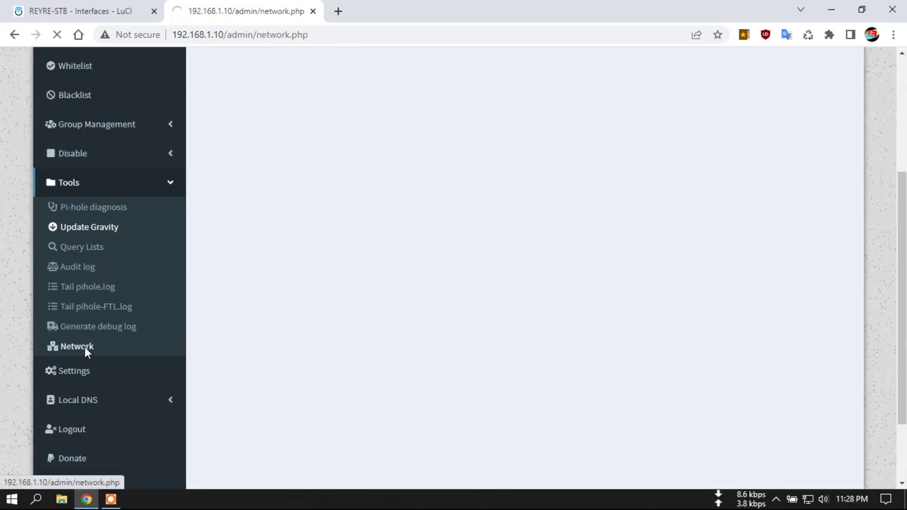
{"action": "scroll", "coordinate": [539, 282], "scroll_direction": "down", "scroll_amount": 3}
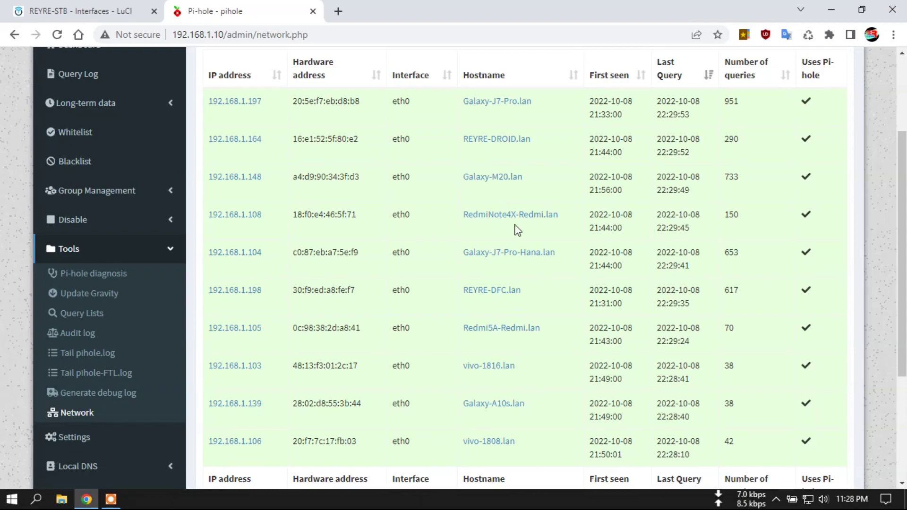
Examine both pages of Pi-hole's network overview, including the devices marked as not using Pi-hole
{"action": "scroll", "coordinate": [515, 229], "scroll_direction": "down", "scroll_amount": 4}
{"action": "scroll", "coordinate": [581, 233], "scroll_direction": "up", "scroll_amount": 7}
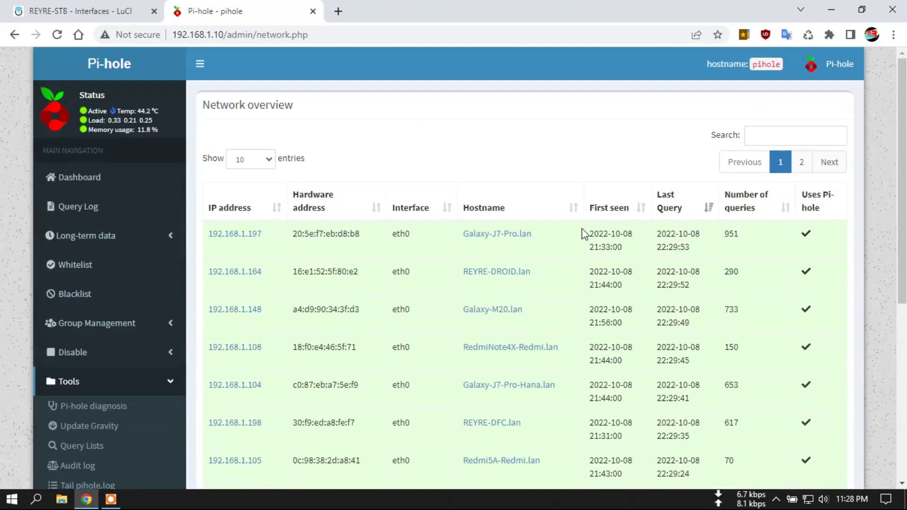
{"action": "scroll", "coordinate": [591, 233], "scroll_direction": "down", "scroll_amount": 7}
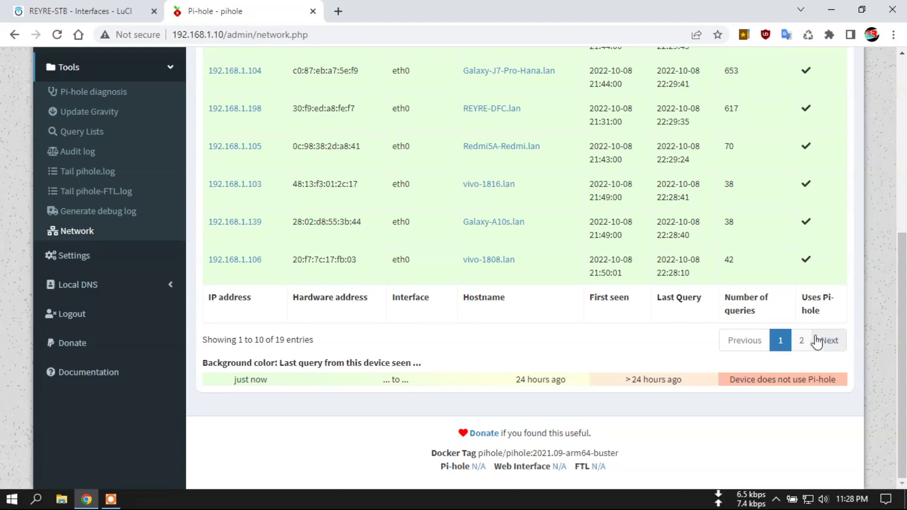
{"action": "scroll", "coordinate": [558, 189], "scroll_direction": "up", "scroll_amount": 7}
{"action": "scroll", "coordinate": [573, 189], "scroll_direction": "down", "scroll_amount": 7}
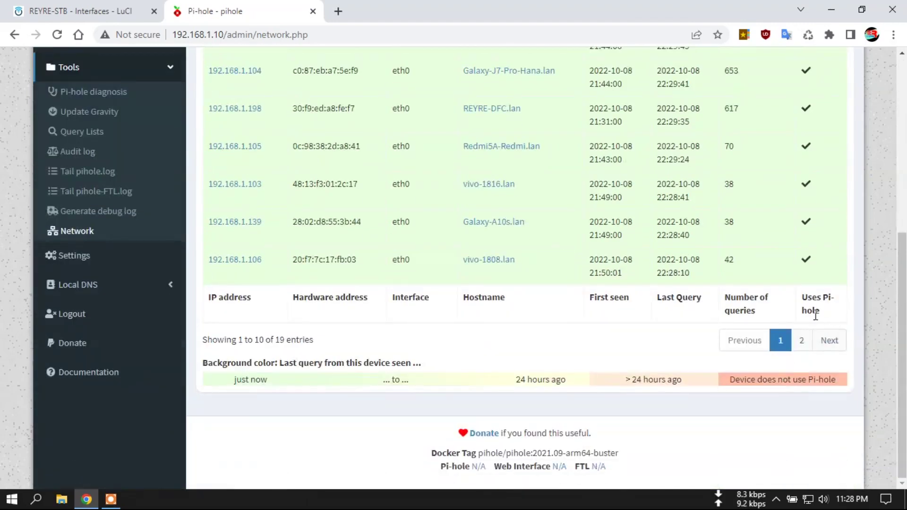
{"action": "left_click", "coordinate": [804, 334]}
{"action": "scroll", "coordinate": [581, 255], "scroll_direction": "up", "scroll_amount": 1}
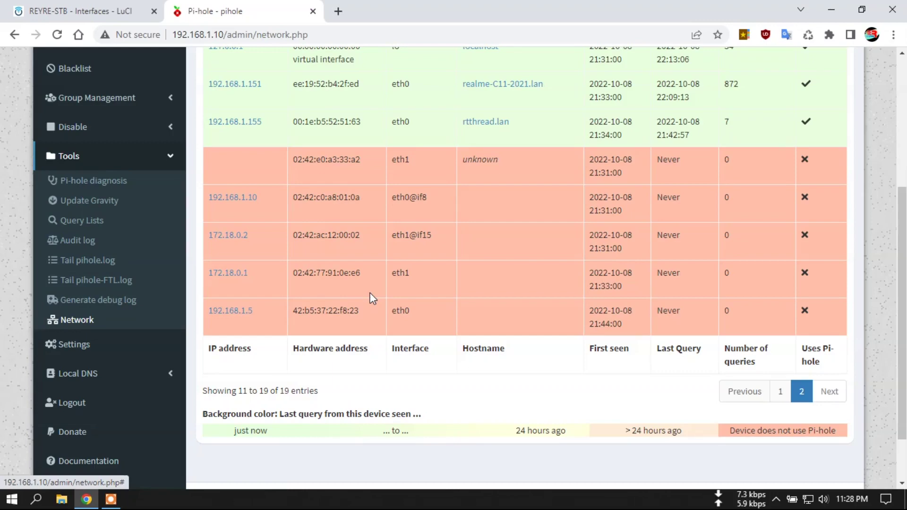
Switch to the router's LuCI interface and open the mac-todong file from /etc/config in the File Manager
{"action": "key", "text": "ctrl+shift+Tab"}
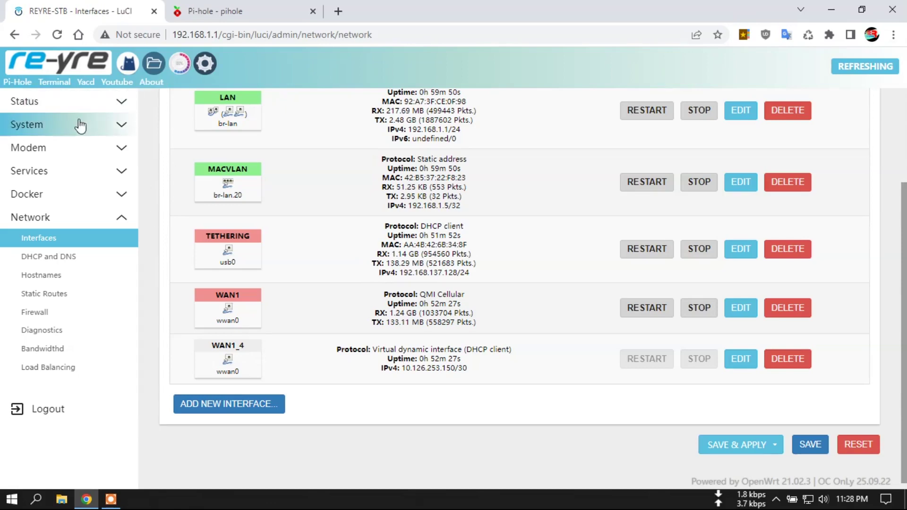
{"action": "left_click", "coordinate": [55, 125]}
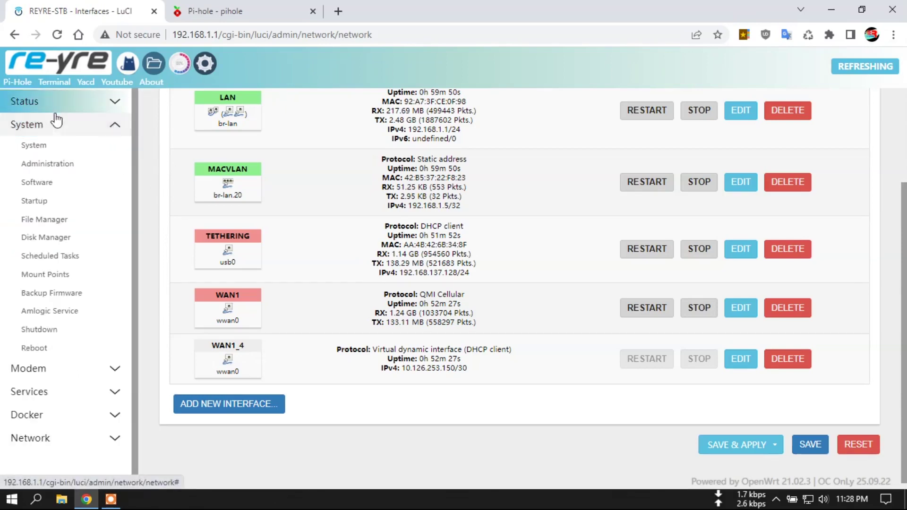
{"action": "left_click", "coordinate": [54, 225]}
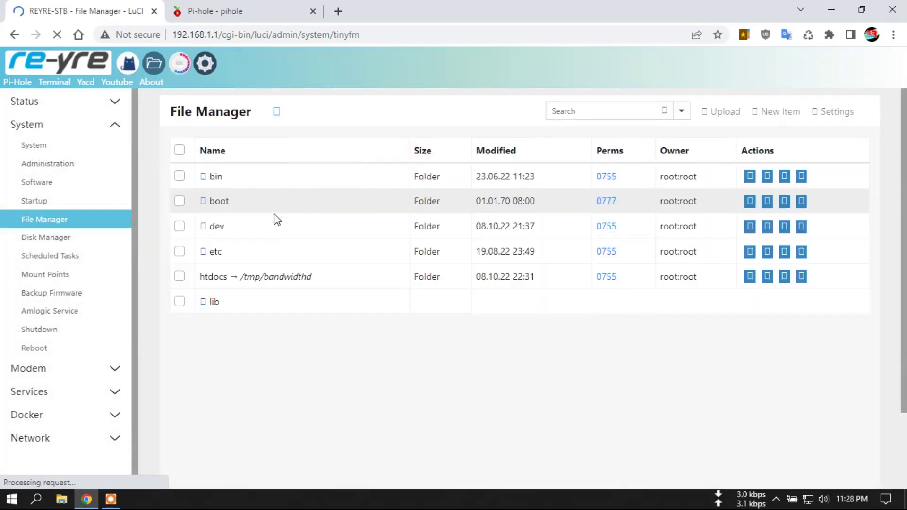
{"action": "left_click", "coordinate": [218, 253]}
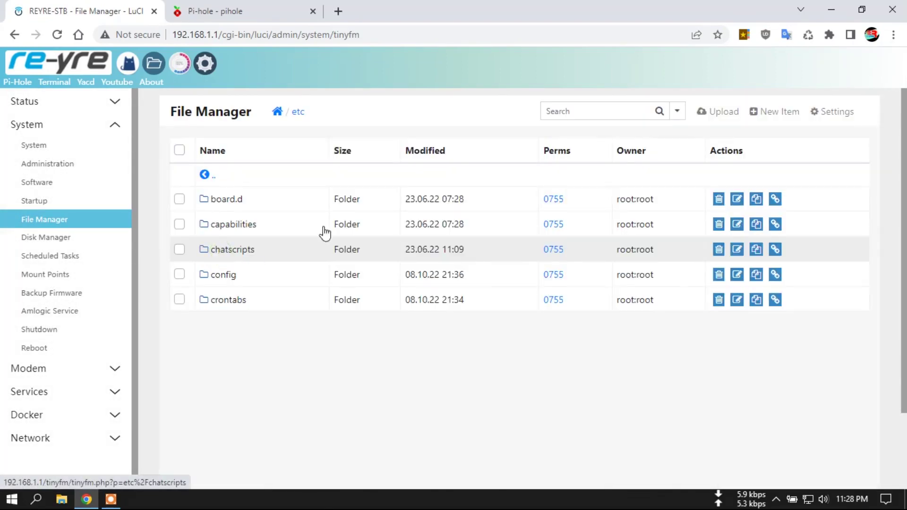
{"action": "left_click", "coordinate": [228, 275]}
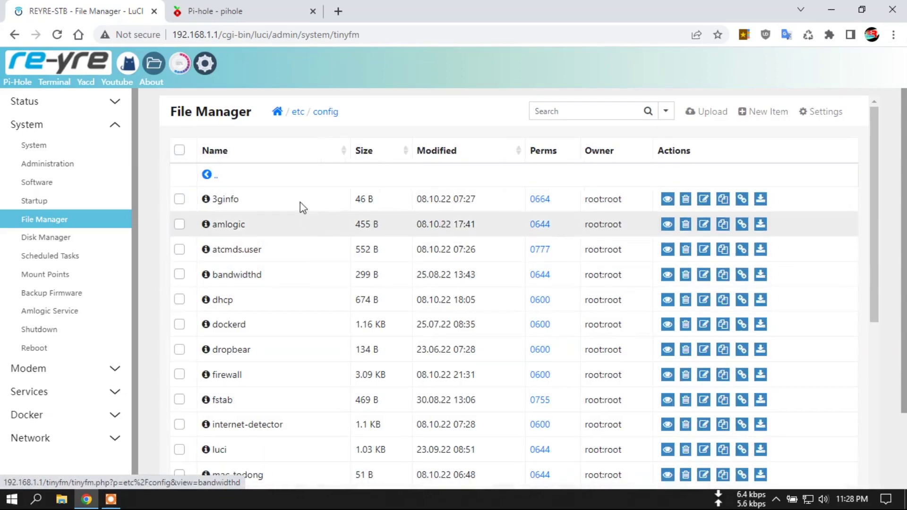
{"action": "scroll", "coordinate": [307, 273], "scroll_direction": "down", "scroll_amount": 4}
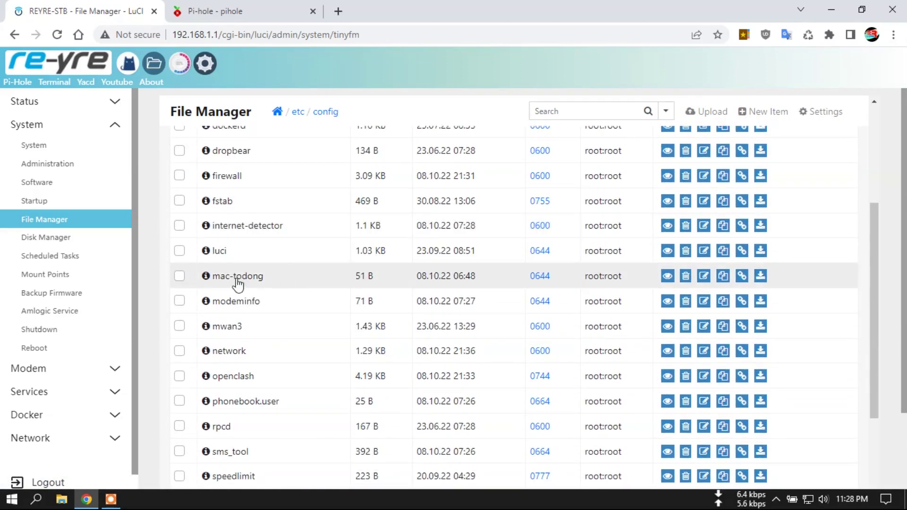
{"action": "left_click", "coordinate": [244, 277]}
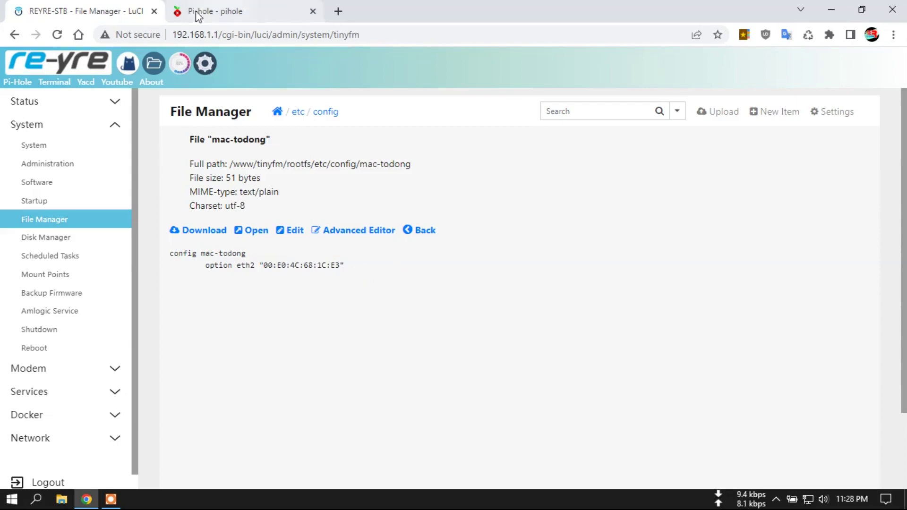
Open the router's network Interfaces page in a separate browser tab and view it
{"action": "right_click", "coordinate": [204, 62]}
{"action": "left_click", "coordinate": [227, 71]}
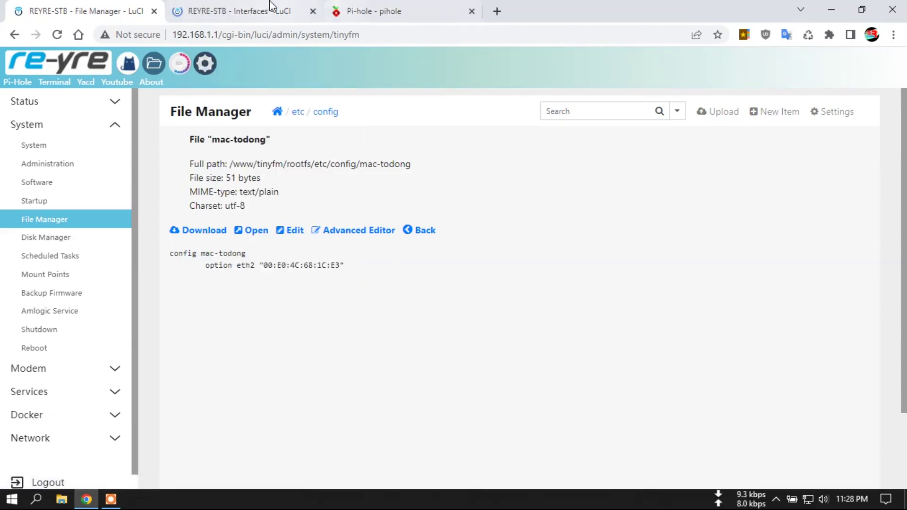
{"action": "left_click", "coordinate": [267, 9]}
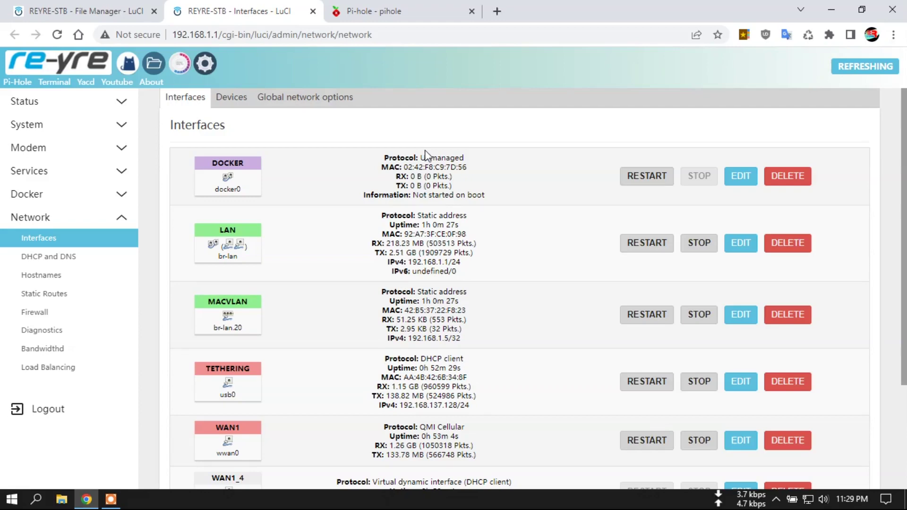
Return to the mac-todong file and highlight the eth2 device name and its MAC address option
{"action": "left_click", "coordinate": [81, 6]}
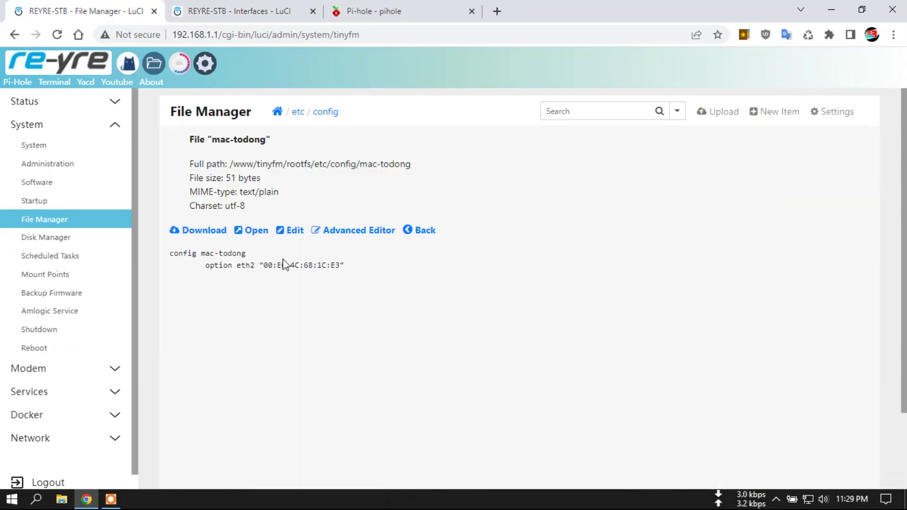
{"action": "left_click_drag", "start_coordinate": [238, 266], "coordinate": [255, 266]}
{"action": "left_click", "coordinate": [277, 268]}
{"action": "left_click_drag", "start_coordinate": [237, 266], "coordinate": [256, 266]}
{"action": "left_click", "coordinate": [276, 264]}
{"action": "left_click", "coordinate": [345, 265]}
Check eth2 in the router's network device list, then view the br-lan bridge configuration and dismiss it
{"action": "left_click", "coordinate": [250, 10]}
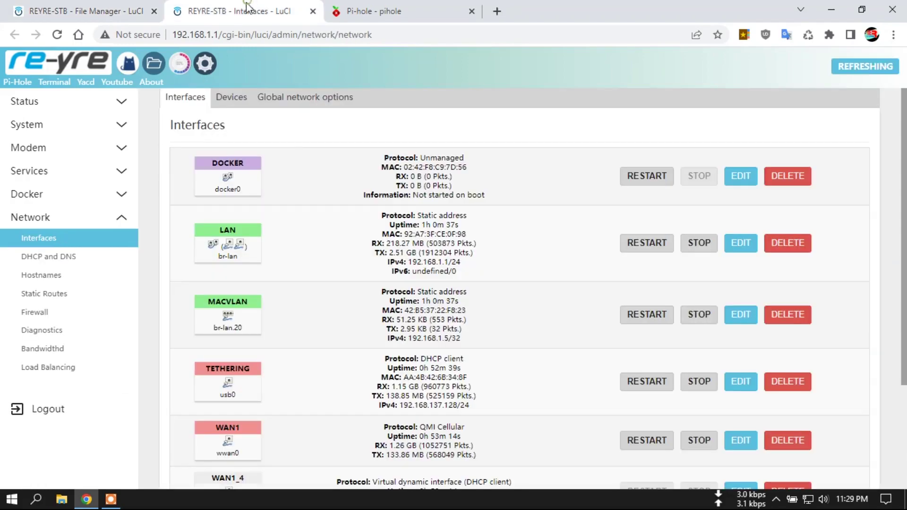
{"action": "left_click", "coordinate": [231, 96]}
{"action": "scroll", "coordinate": [330, 213], "scroll_direction": "down", "scroll_amount": 4}
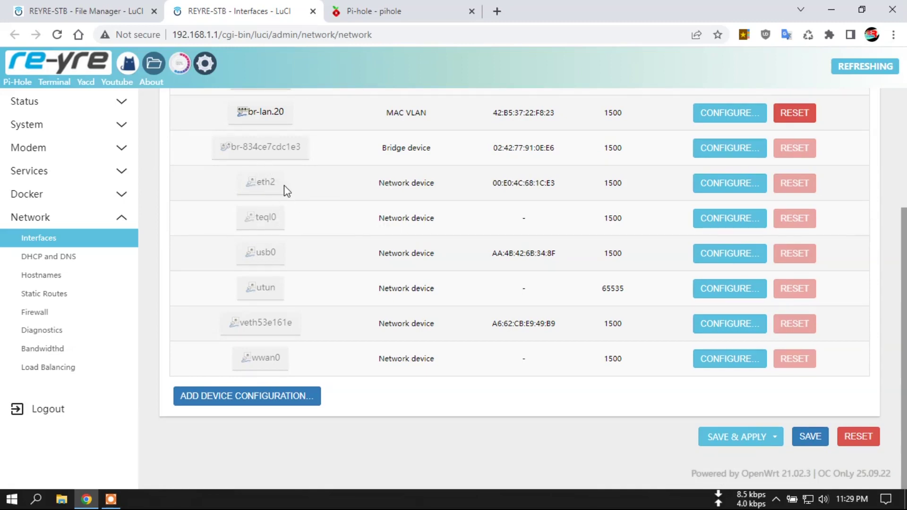
{"action": "scroll", "coordinate": [338, 206], "scroll_direction": "up", "scroll_amount": 1}
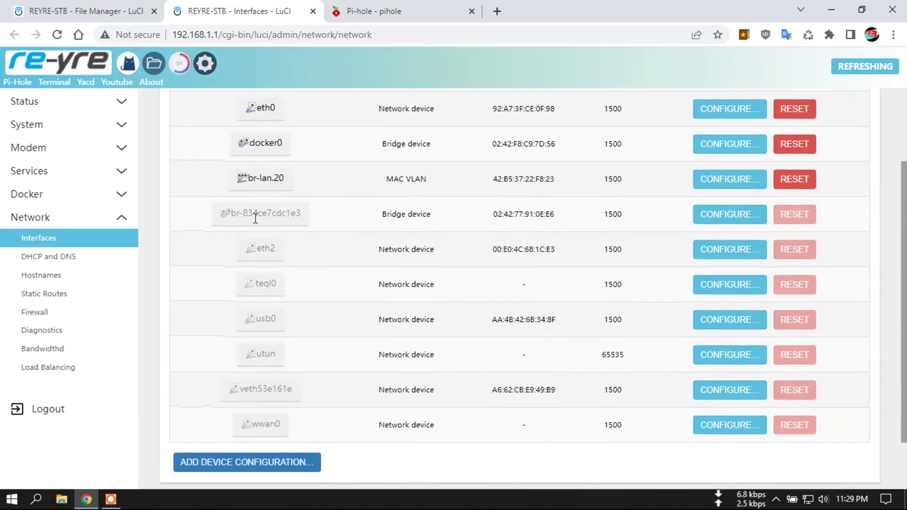
{"action": "scroll", "coordinate": [392, 264], "scroll_direction": "up", "scroll_amount": 2}
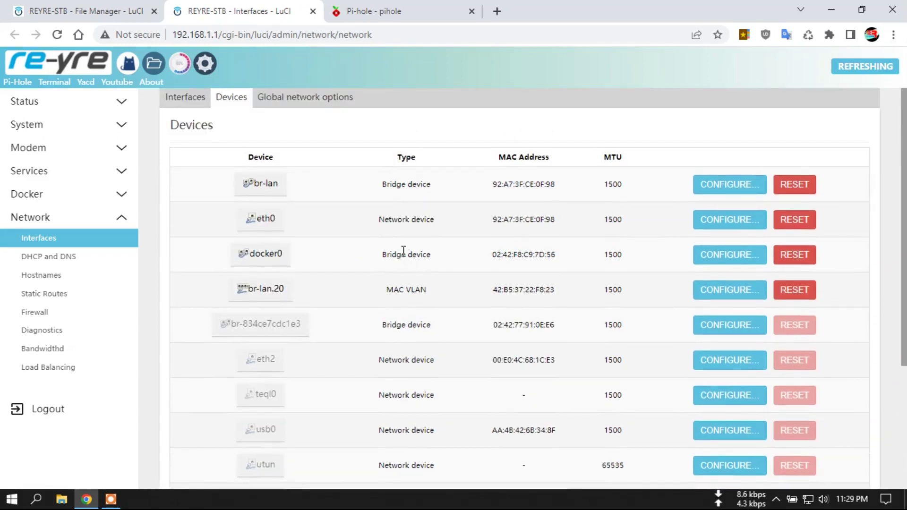
{"action": "left_click", "coordinate": [726, 189]}
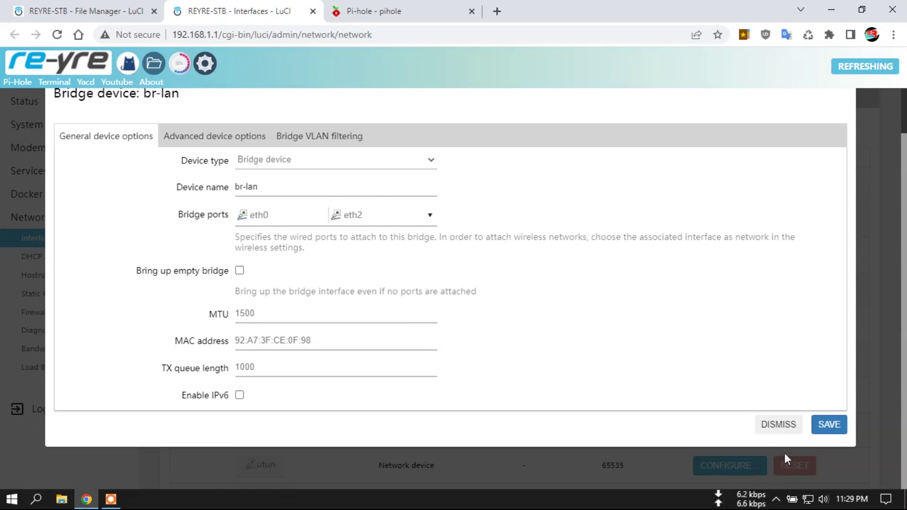
{"action": "left_click", "coordinate": [780, 425]}
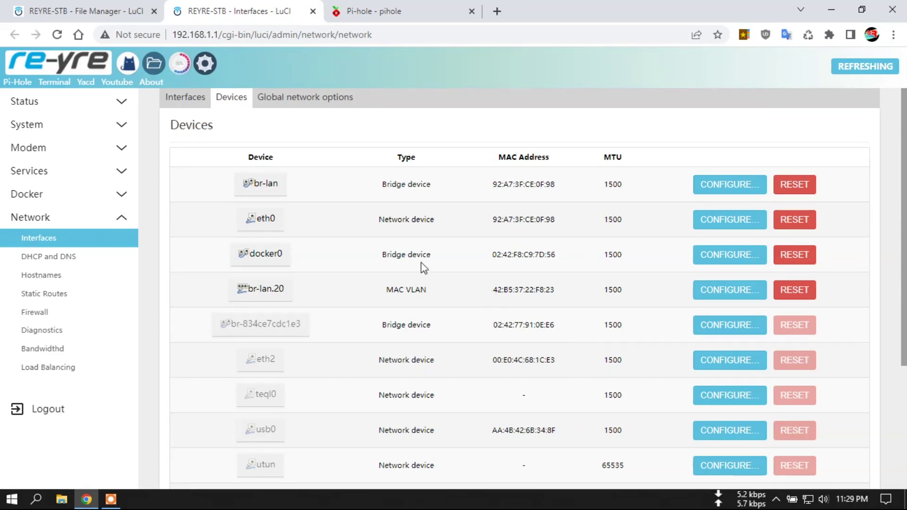
Review the router's interface list down to WAN1_4, then recheck the mac-todong file and Pi-hole's network table
{"action": "left_click", "coordinate": [165, 105]}
{"action": "scroll", "coordinate": [542, 308], "scroll_direction": "down", "scroll_amount": 2}
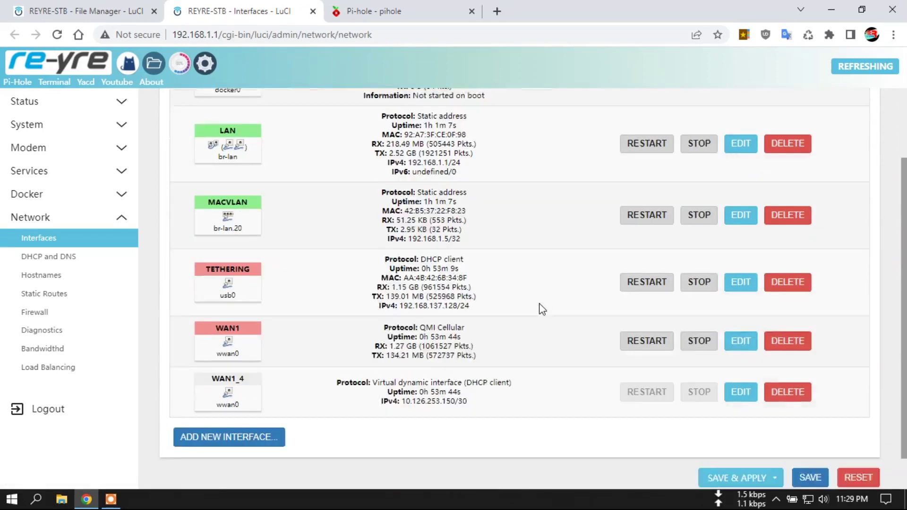
{"action": "scroll", "coordinate": [542, 309], "scroll_direction": "down", "scroll_amount": 1}
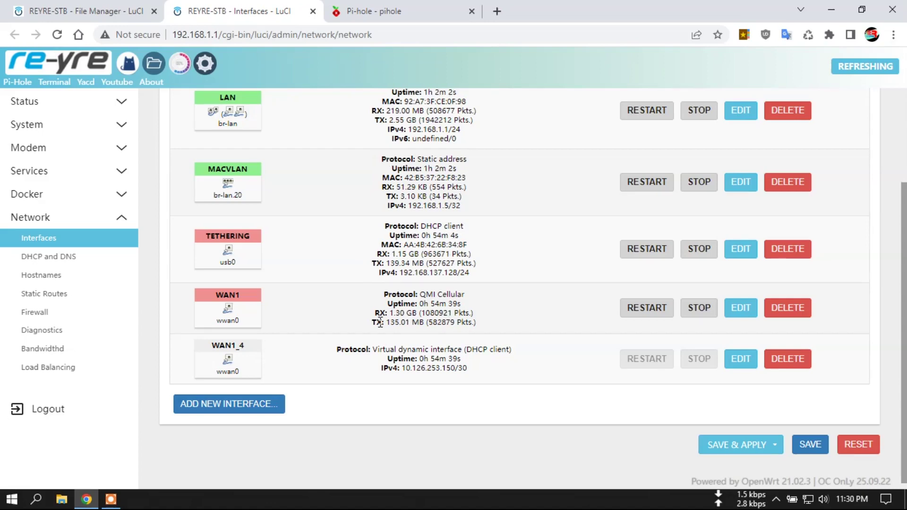
{"action": "left_click", "coordinate": [100, 6]}
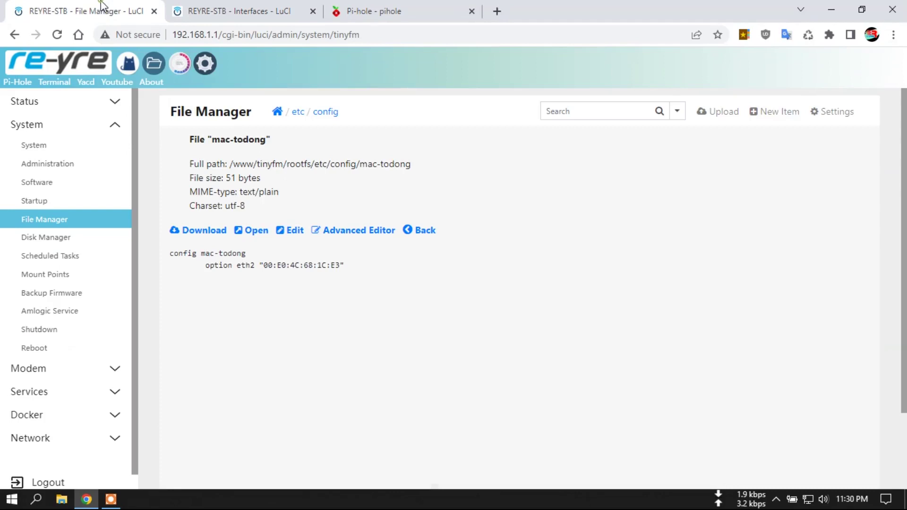
{"action": "left_click", "coordinate": [407, 6]}
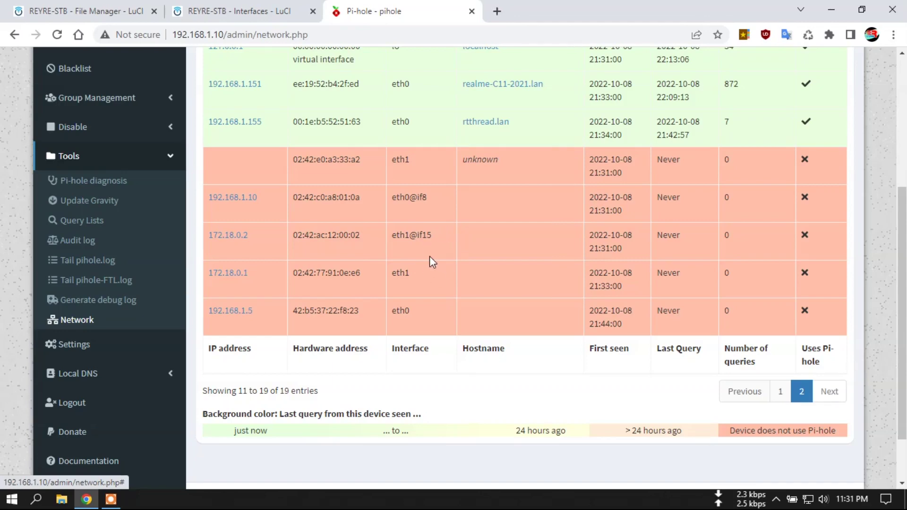
Go back to the router's network devices and review the full list from br-lan to wwan0
{"action": "left_click", "coordinate": [274, 11]}
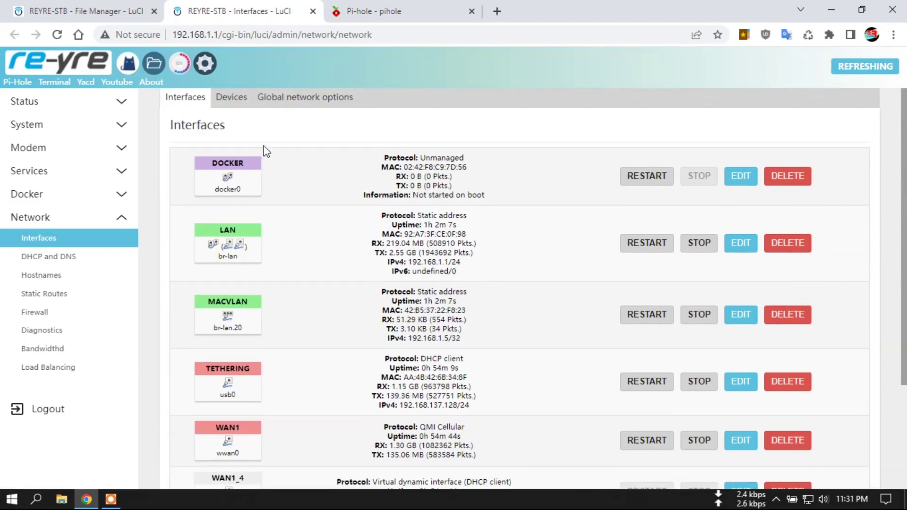
{"action": "left_click", "coordinate": [238, 108]}
{"action": "scroll", "coordinate": [478, 231], "scroll_direction": "down", "scroll_amount": 3}
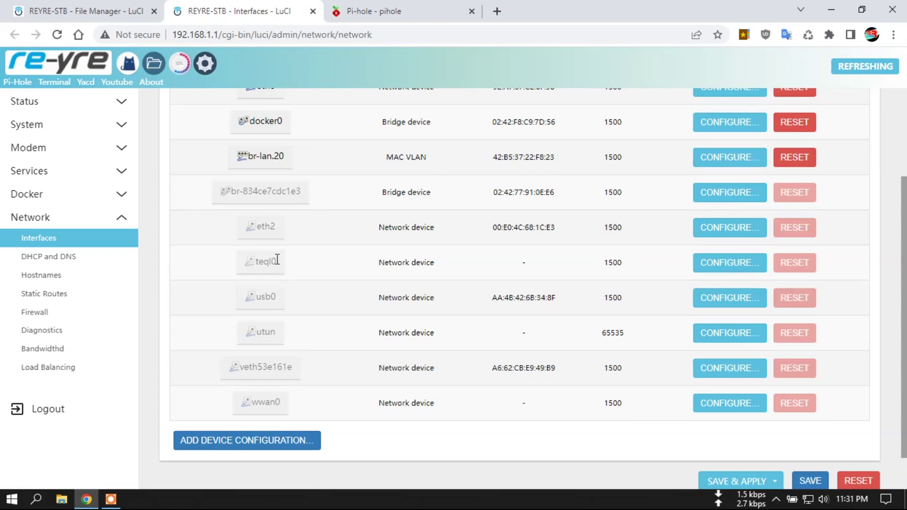
{"action": "scroll", "coordinate": [302, 241], "scroll_direction": "up", "scroll_amount": 3}
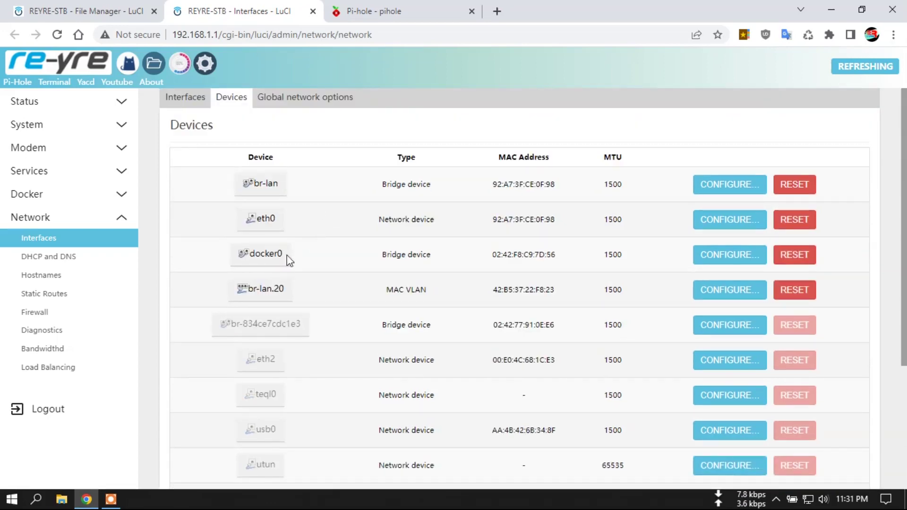
{"action": "scroll", "coordinate": [336, 307], "scroll_direction": "down", "scroll_amount": 4}
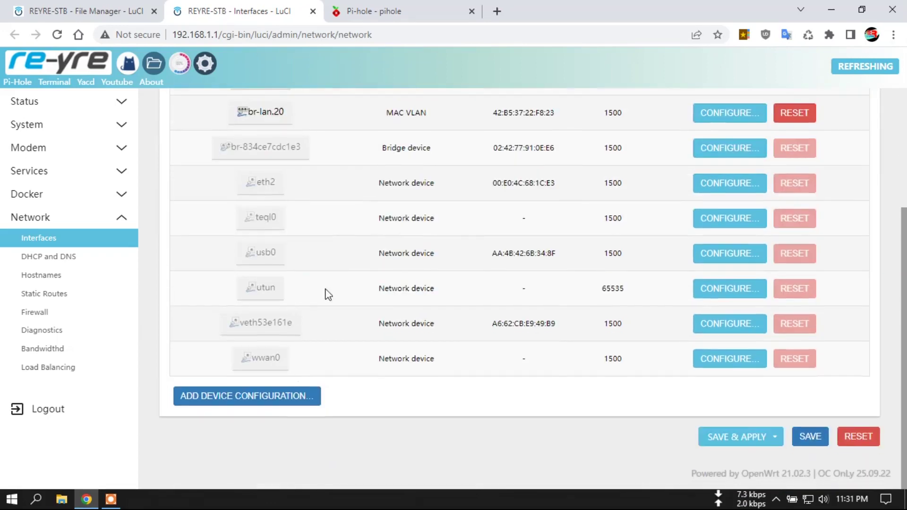
Compare the mac-todong file with the bridge ports in the br-lan configuration, dismissing the configuration dialog without saving
{"action": "left_click", "coordinate": [69, 9]}
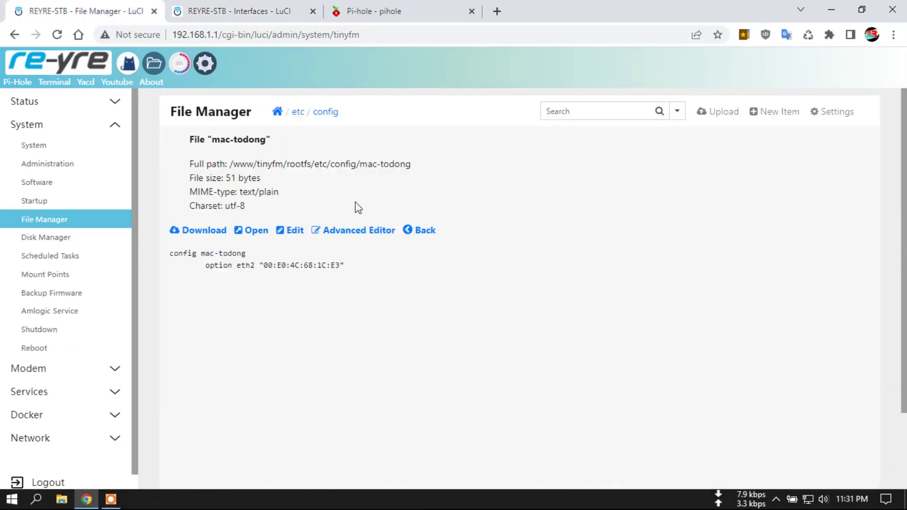
{"action": "left_click", "coordinate": [255, 10]}
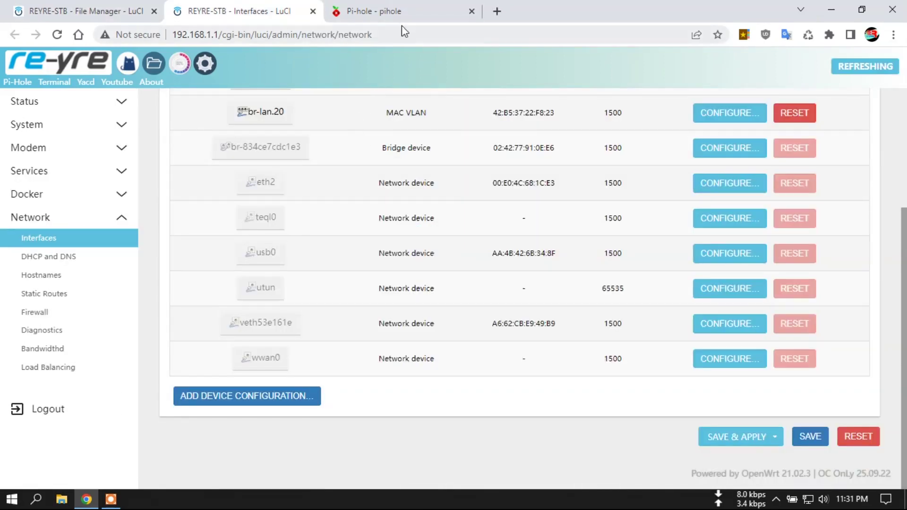
{"action": "scroll", "coordinate": [366, 203], "scroll_direction": "up", "scroll_amount": 4}
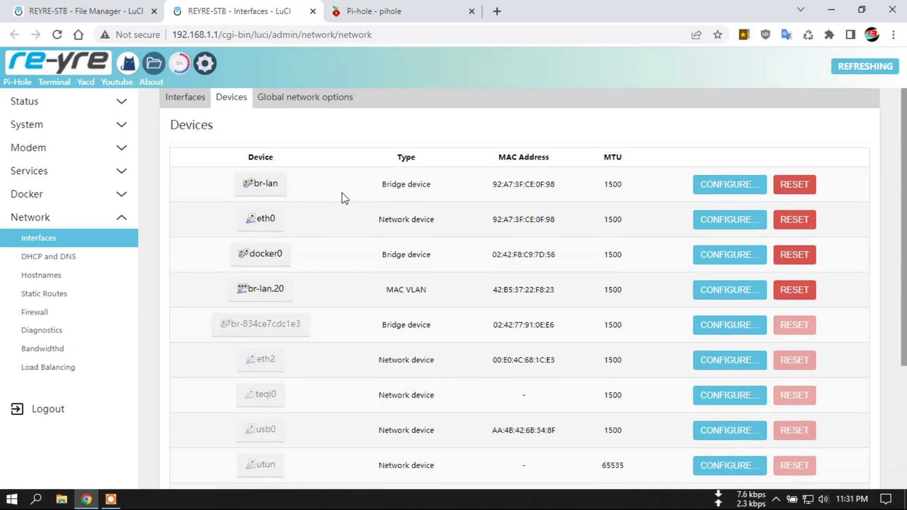
{"action": "left_click", "coordinate": [728, 185]}
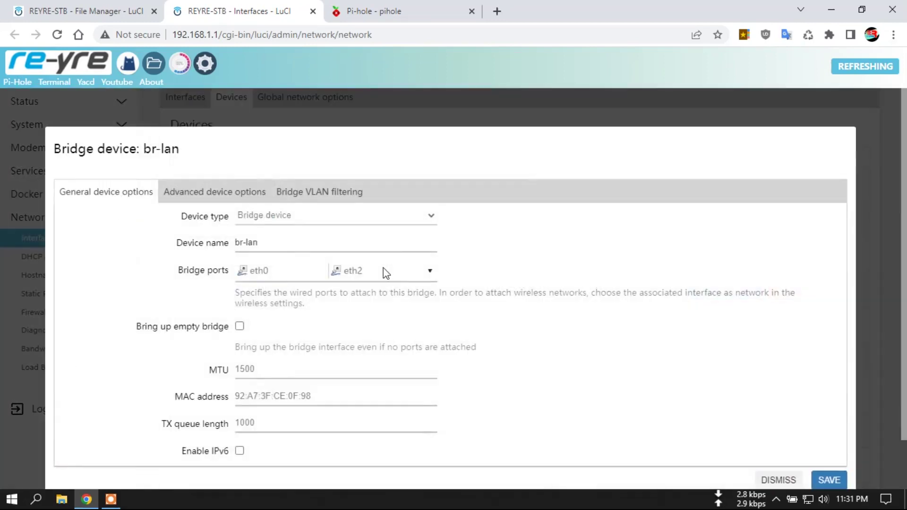
{"action": "scroll", "coordinate": [718, 326], "scroll_direction": "down", "scroll_amount": 1}
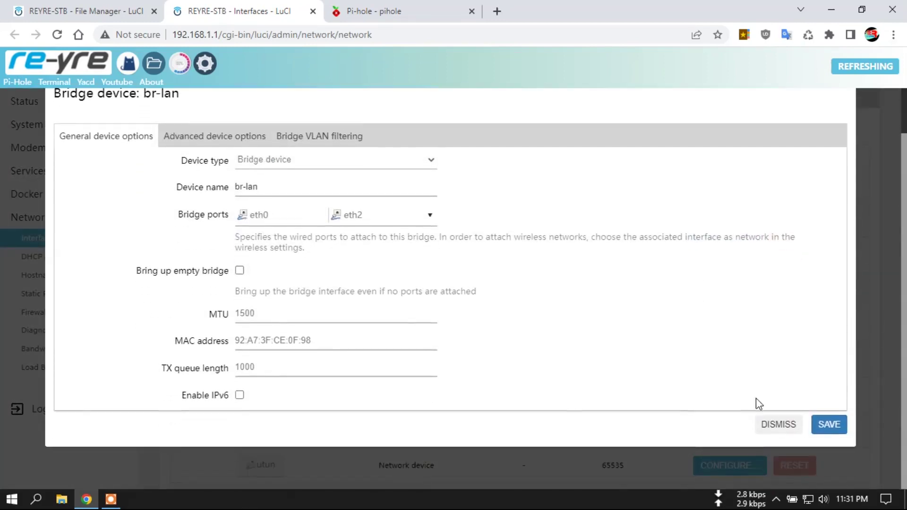
{"action": "left_click", "coordinate": [778, 424]}
{"action": "left_click", "coordinate": [73, 8]}
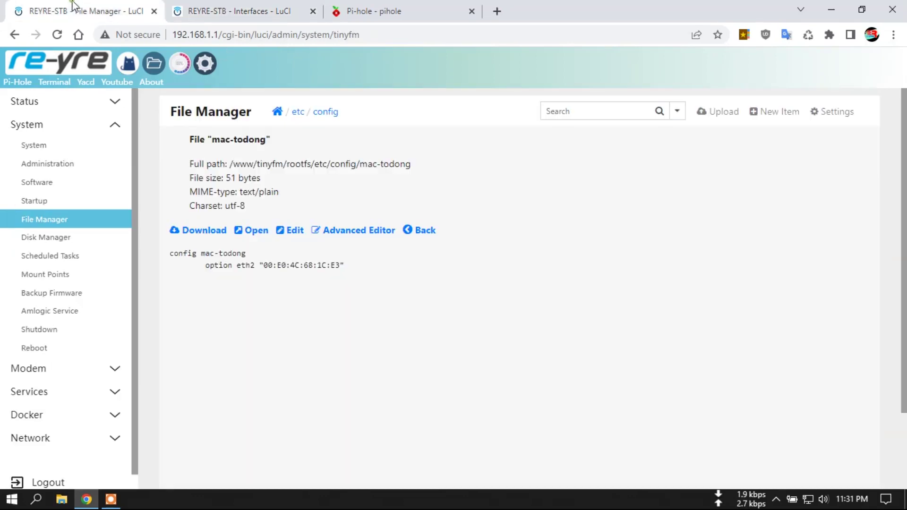
{"action": "key", "text": "ctrl+Tab"}
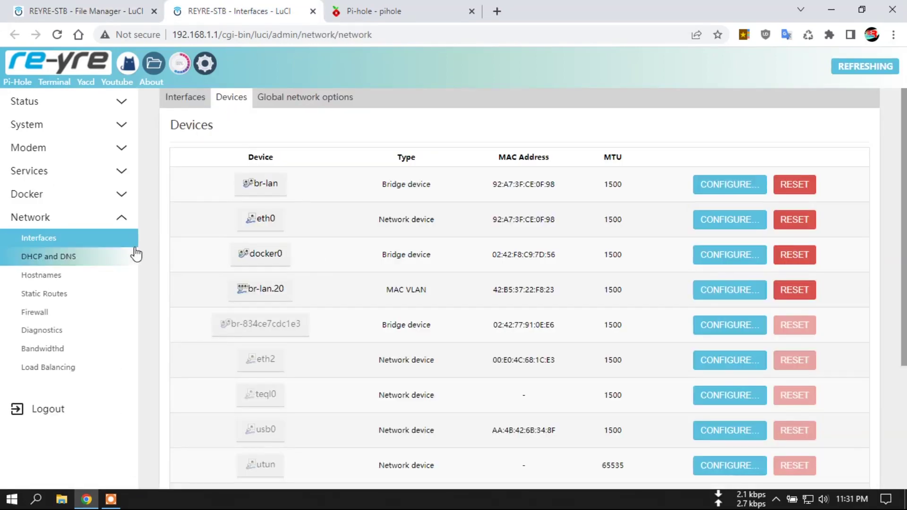
Go to Pi-hole's settings and review the System page, from the FTL information to the maintenance and restart options
{"action": "key", "text": "ctrl+Tab"}
{"action": "scroll", "coordinate": [331, 279], "scroll_direction": "down", "scroll_amount": 1}
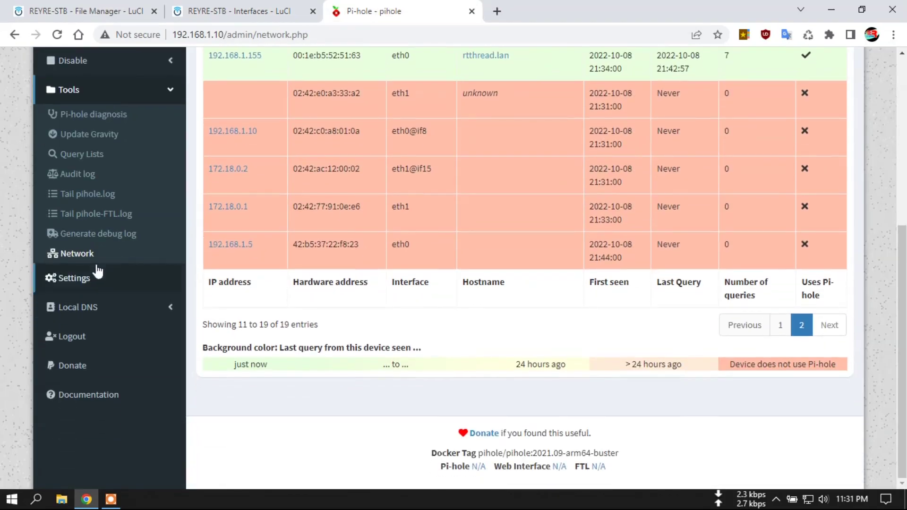
{"action": "left_click", "coordinate": [87, 281]}
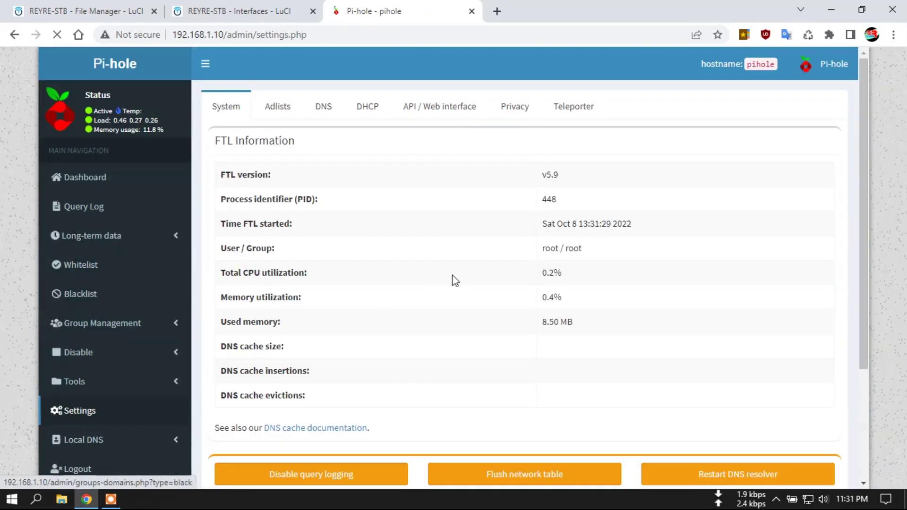
{"action": "scroll", "coordinate": [455, 274], "scroll_direction": "down", "scroll_amount": 3}
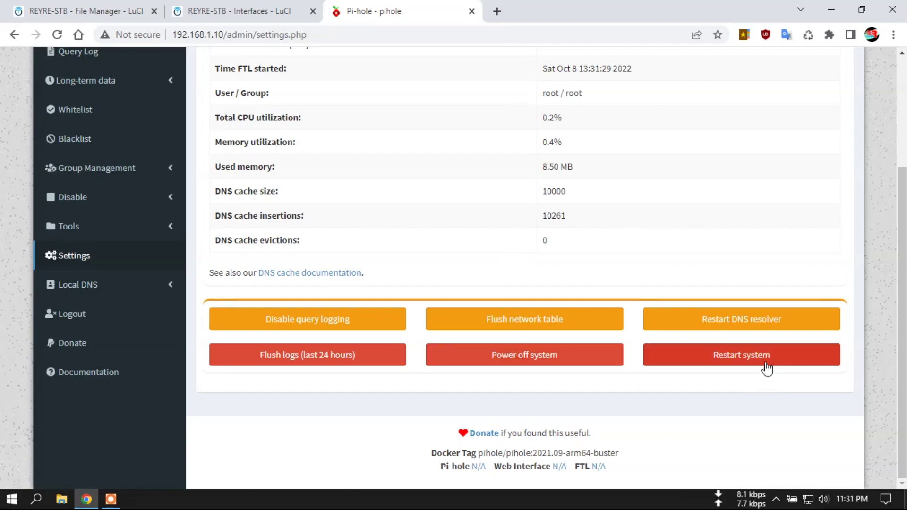
{"action": "scroll", "coordinate": [585, 298], "scroll_direction": "up", "scroll_amount": 3}
{"action": "scroll", "coordinate": [177, 344], "scroll_direction": "down", "scroll_amount": 3}
{"action": "scroll", "coordinate": [210, 355], "scroll_direction": "up", "scroll_amount": 3}
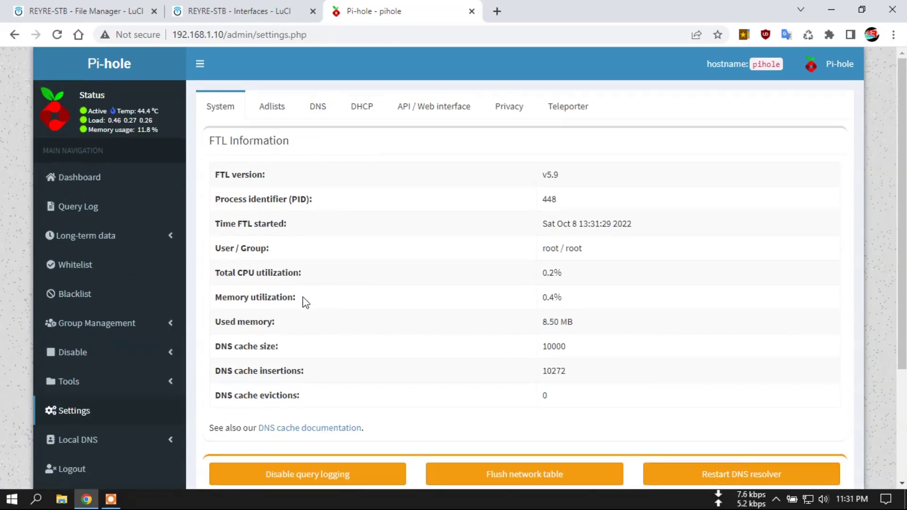
{"action": "scroll", "coordinate": [390, 297], "scroll_direction": "down", "scroll_amount": 2}
{"action": "scroll", "coordinate": [380, 305], "scroll_direction": "up", "scroll_amount": 2}
View Pi-hole's DHCP settings and look through the active DHCP leases and the static leases configuration
{"action": "left_click", "coordinate": [364, 110]}
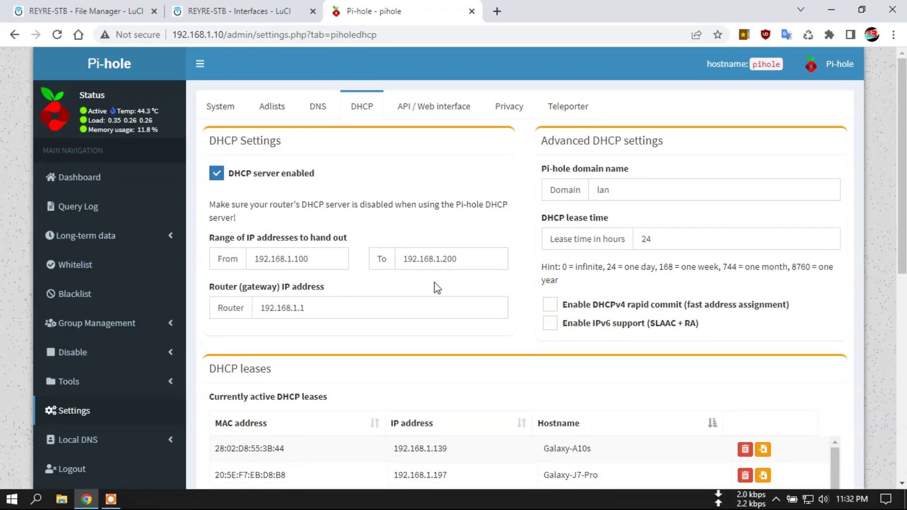
{"action": "scroll", "coordinate": [429, 339], "scroll_direction": "down", "scroll_amount": 5}
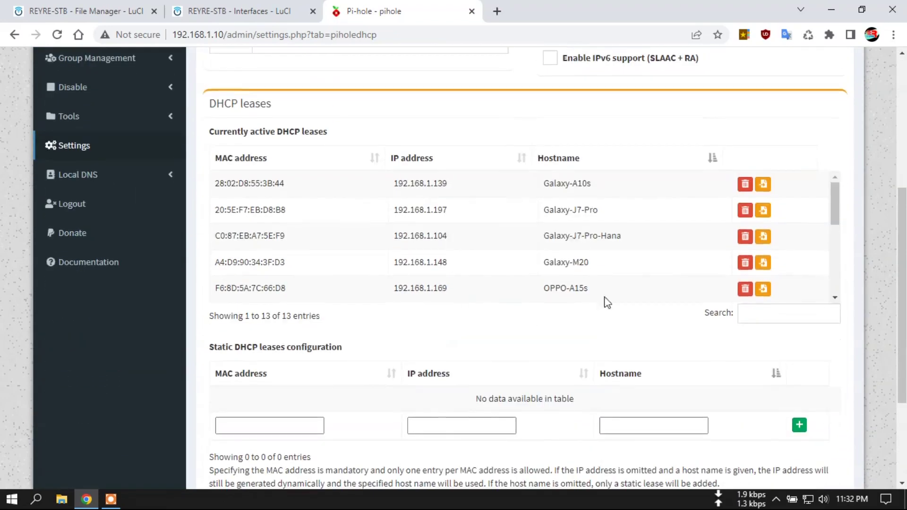
{"action": "left_click_drag", "start_coordinate": [834, 201], "coordinate": [830, 284]}
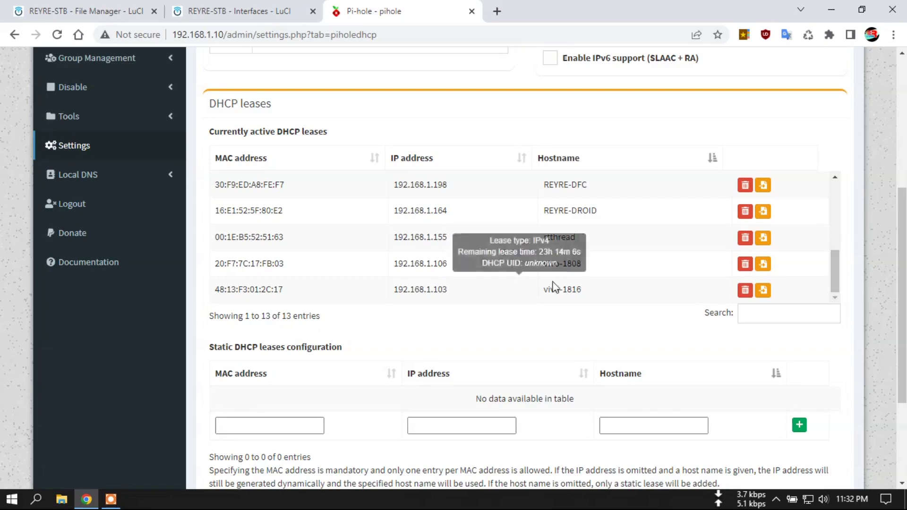
{"action": "left_click_drag", "start_coordinate": [836, 273], "coordinate": [832, 196]}
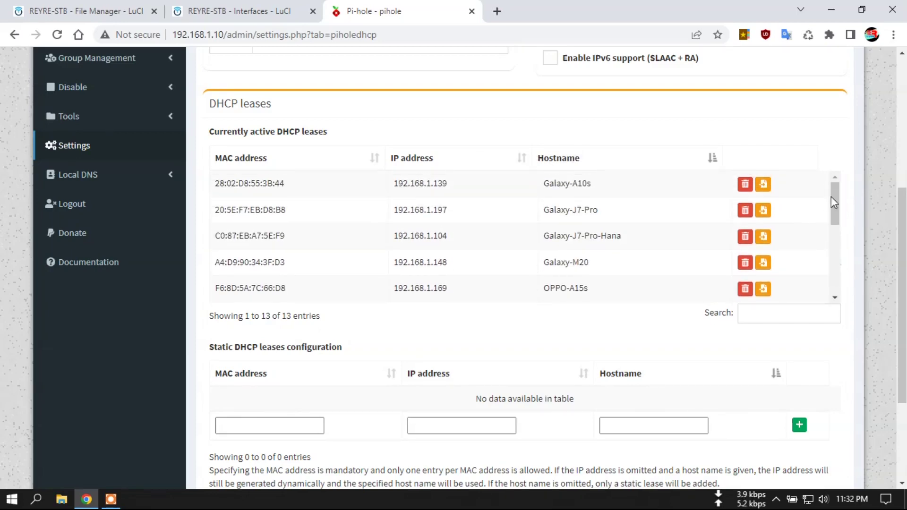
{"action": "scroll", "coordinate": [538, 307], "scroll_direction": "down", "scroll_amount": 3}
{"action": "scroll", "coordinate": [538, 317], "scroll_direction": "up", "scroll_amount": 10}
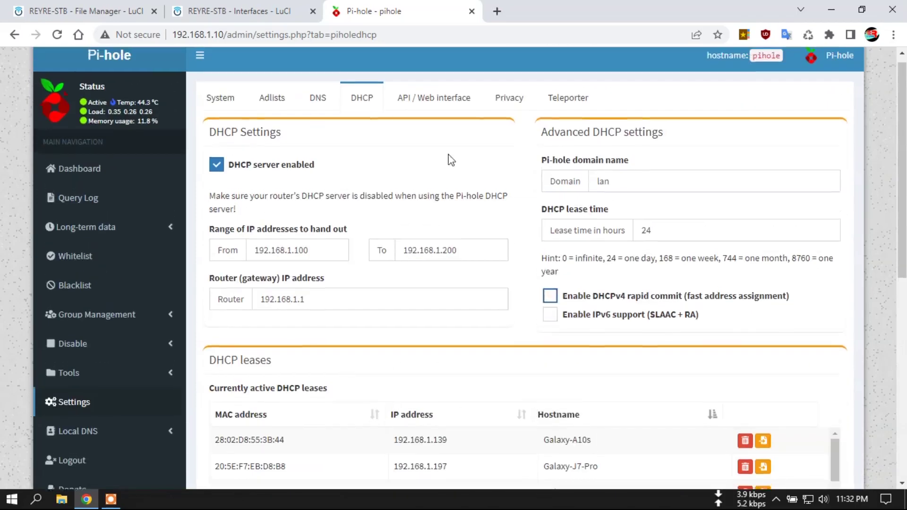
Check the active DHCP leases on the router's status overview and compare them with Pi-hole's DHCP settings
{"action": "left_click", "coordinate": [76, 11]}
{"action": "left_click", "coordinate": [66, 61]}
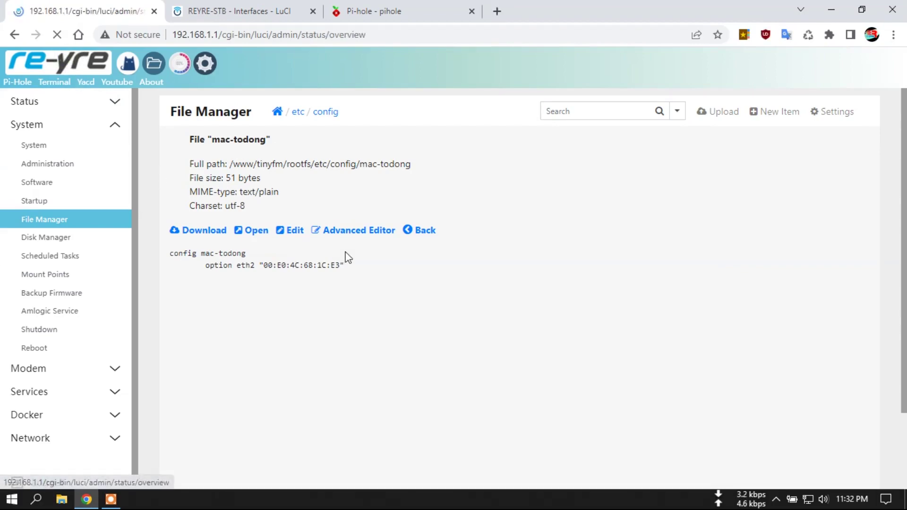
{"action": "scroll", "coordinate": [448, 338], "scroll_direction": "down", "scroll_amount": 10}
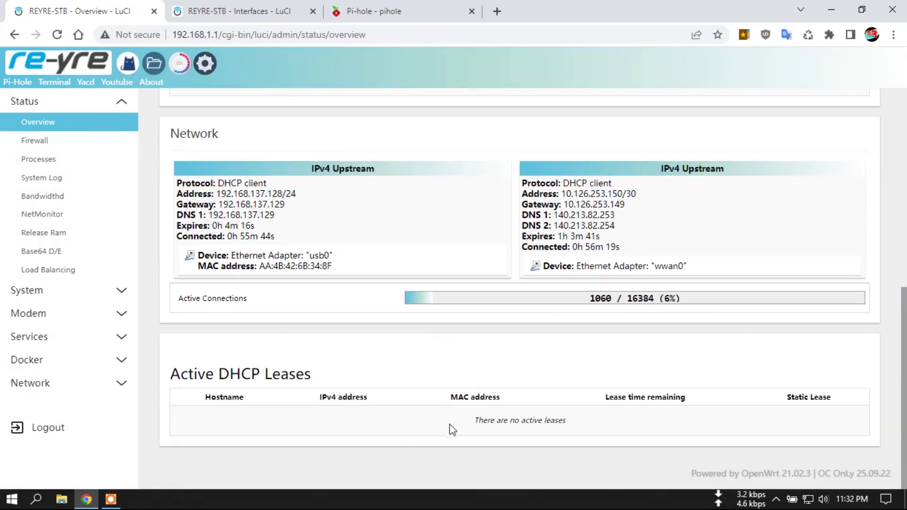
{"action": "left_click", "coordinate": [378, 9]}
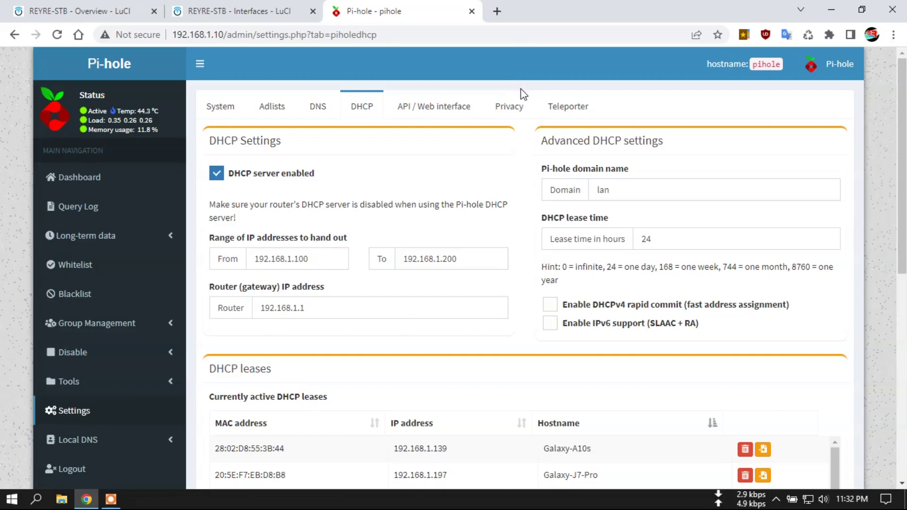
{"action": "left_click", "coordinate": [109, 8]}
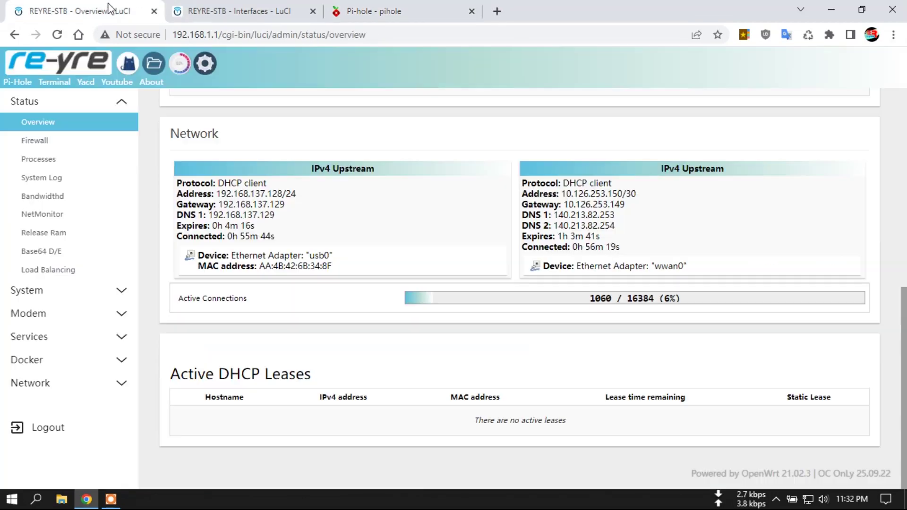